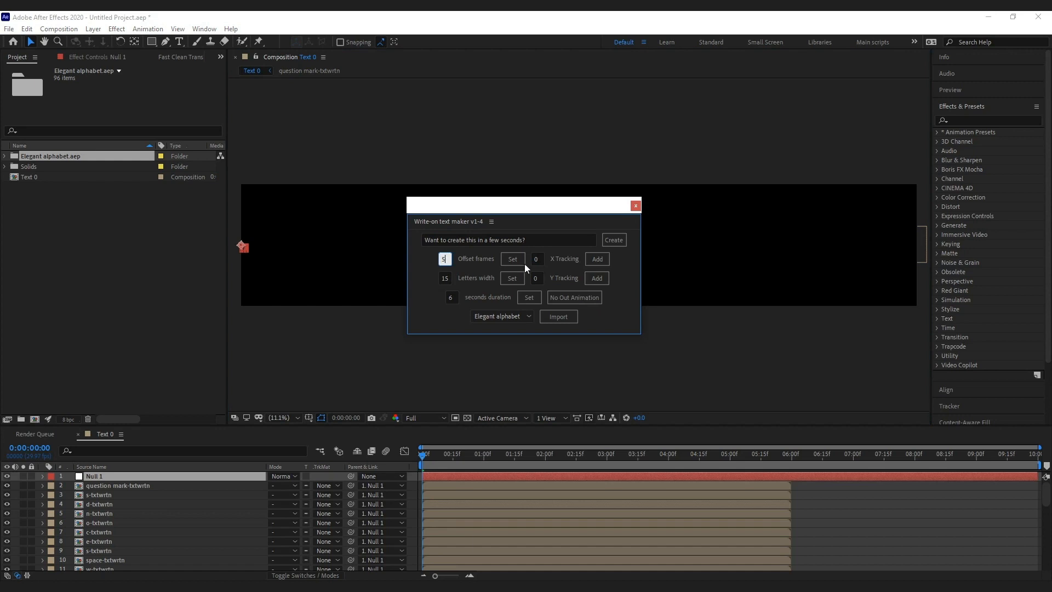
# - Set the write-on text's letters width to 25 and its duration to 10 seconds, applying both values
pyautogui.doubleClick(445, 278)
pyautogui.write('25')
pyautogui.click(513, 280)
pyautogui.doubleClick(451, 297)
pyautogui.write('10')
pyautogui.click(527, 300)
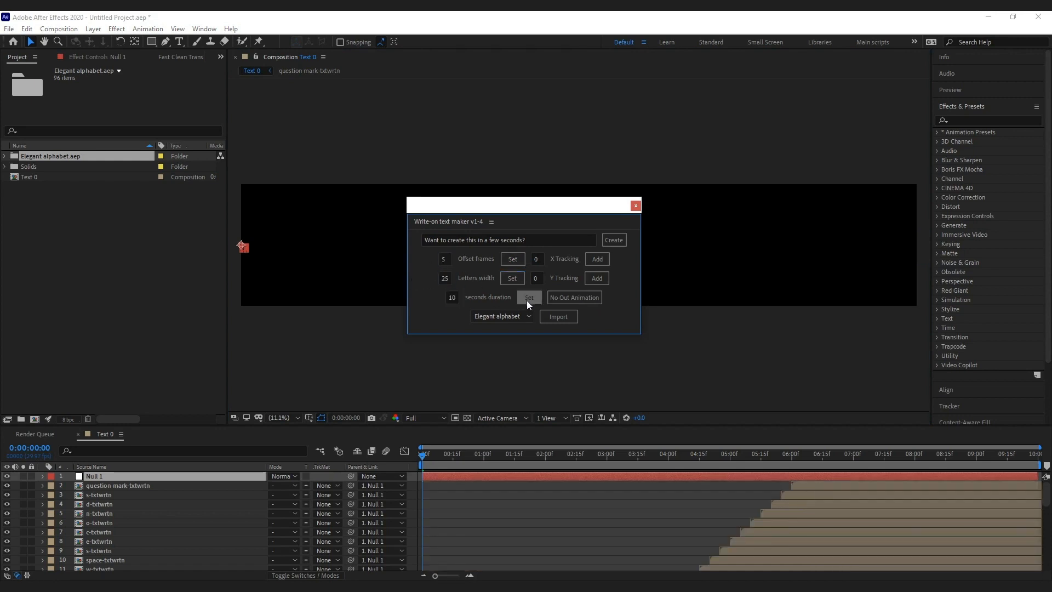
# - Dock the Write-on text maker beneath the Project panel and preview the text animation from the start at Half resolution
pyautogui.moveTo(472, 221); pyautogui.dragTo(109, 300)
pyautogui.click(414, 418)
pyautogui.click(422, 454)
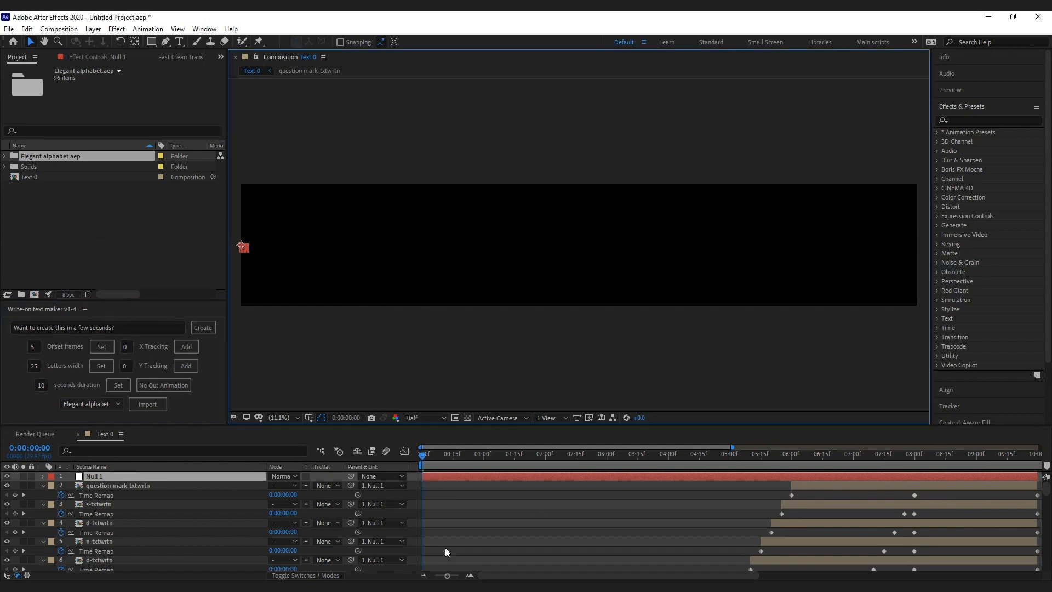
pyautogui.press('-')
pyautogui.press('space')
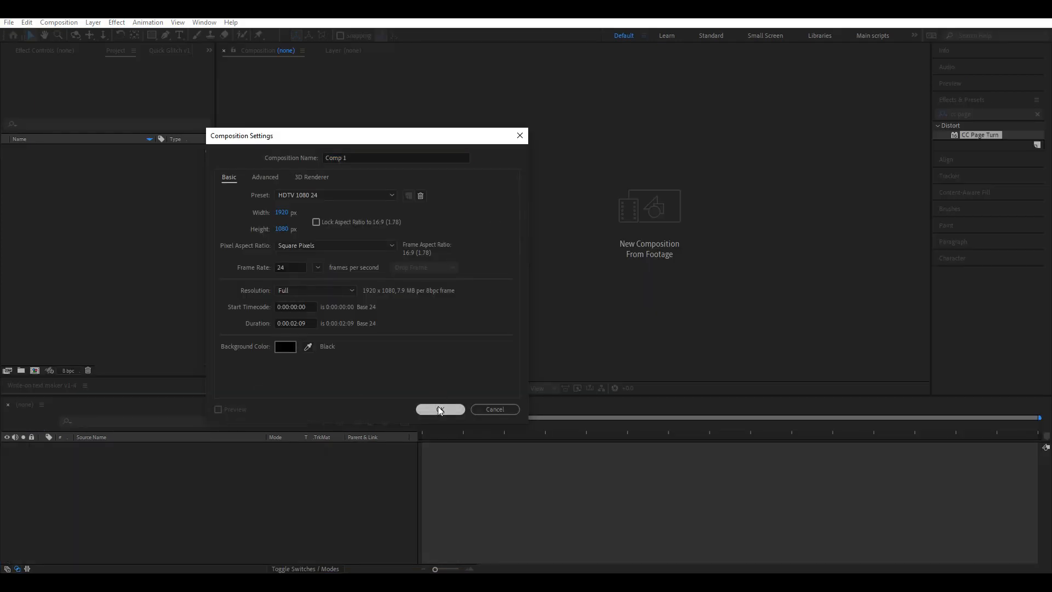
# - Create the 1920 × 1080, 24 fps composition Comp 1 and add paper.png and paper 2.png, fitted to the frame
pyautogui.click(437, 408)
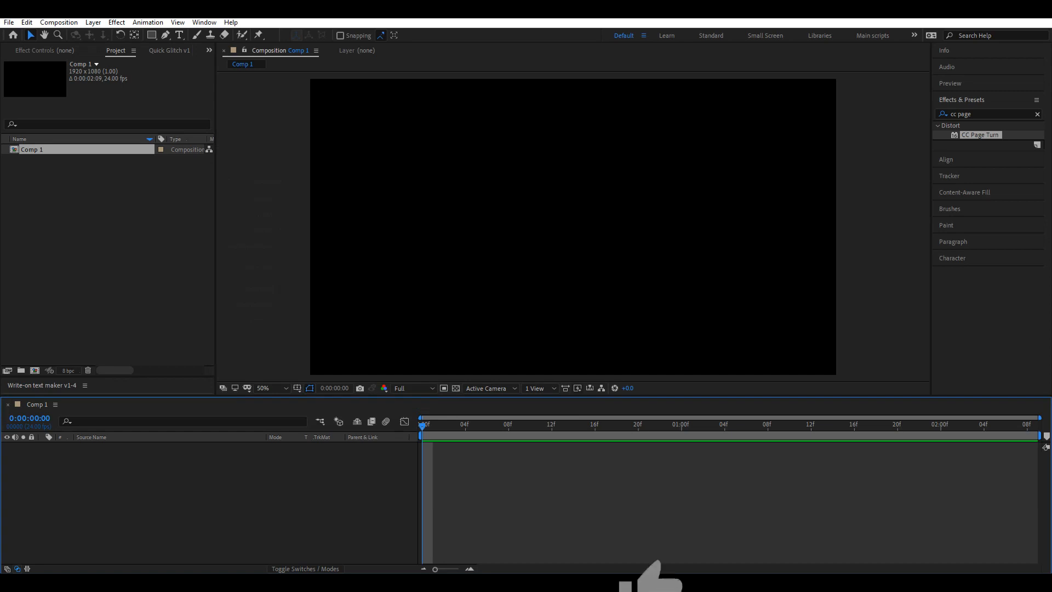
pyautogui.moveTo(638, 234); pyautogui.dragTo(541, 247)
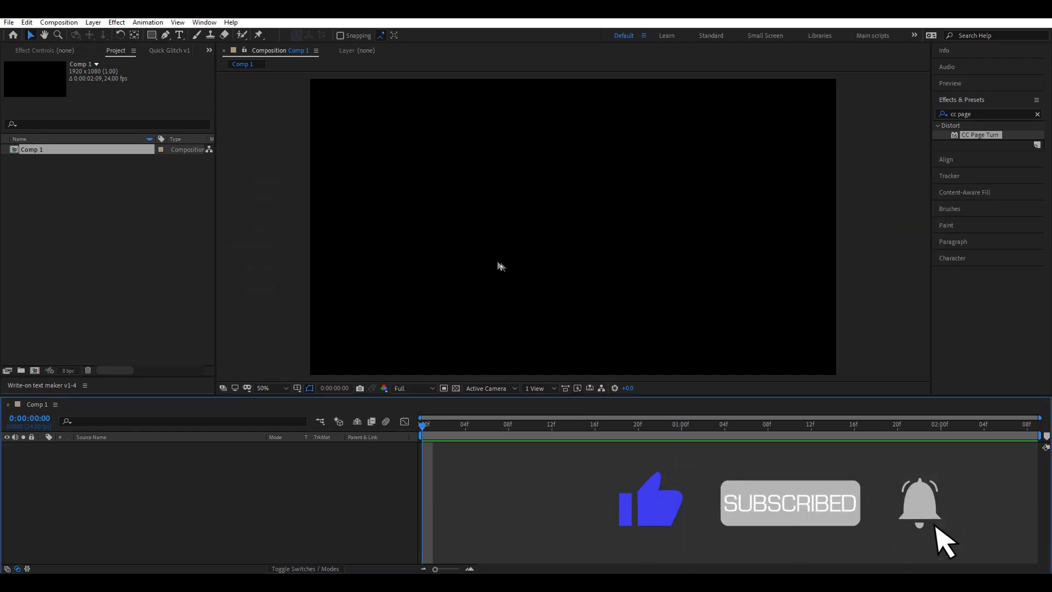
pyautogui.hotkey('ctrl', 'alt', 'f')
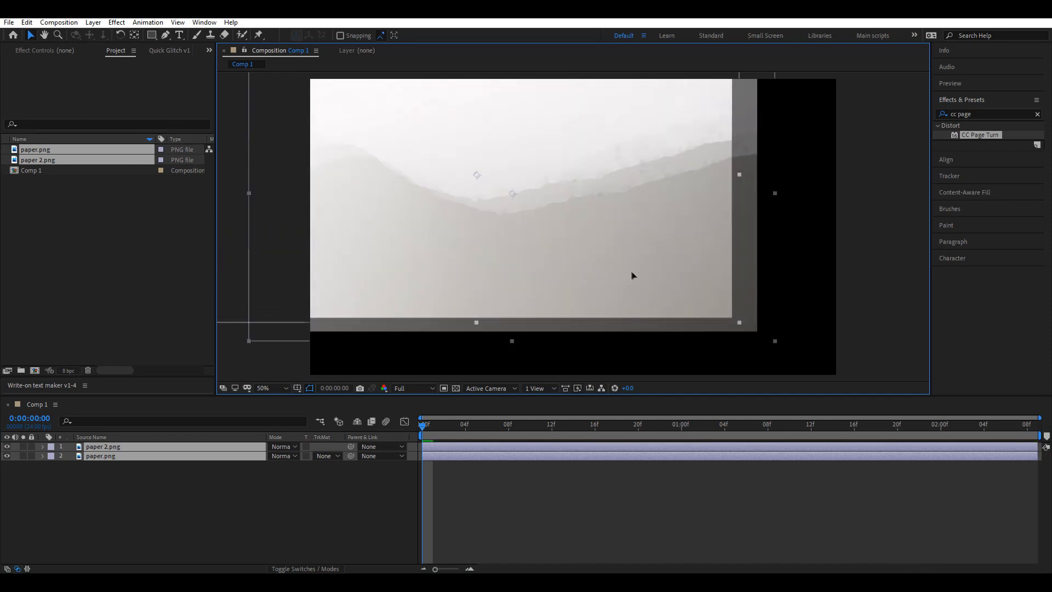
# - Hide the paper 2.png layer and shift paper.png slightly downward in the composition
pyautogui.click(605, 476)
pyautogui.click(7, 446)
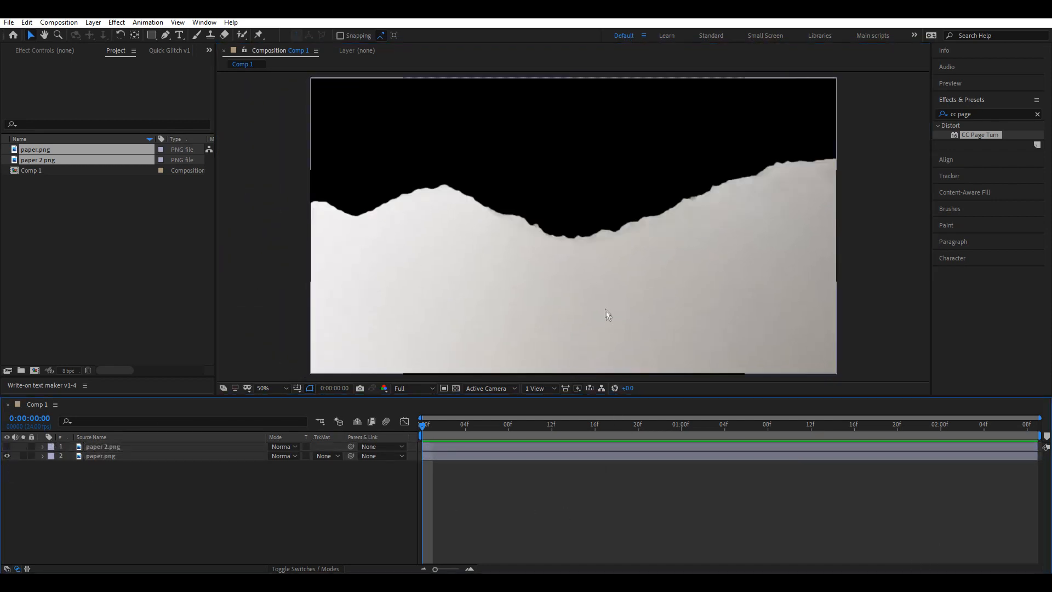
pyautogui.click(606, 281)
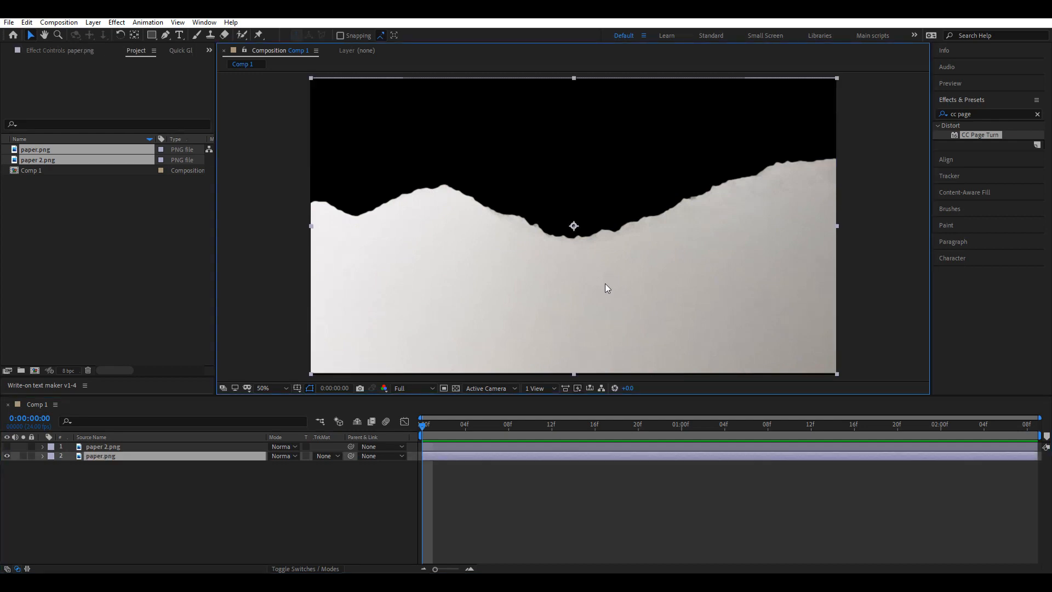
pyautogui.hotkey('ctrl', 'z')
pyautogui.scroll(-2, 612, 304)
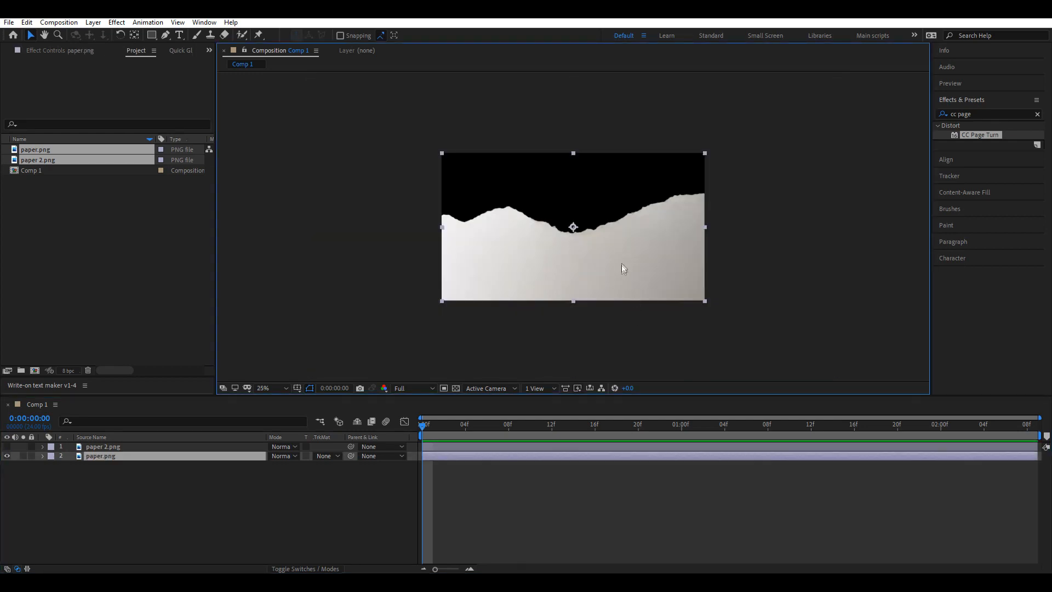
pyautogui.scroll(2, 621, 264)
pyautogui.moveTo(617, 258); pyautogui.dragTo(614, 267)
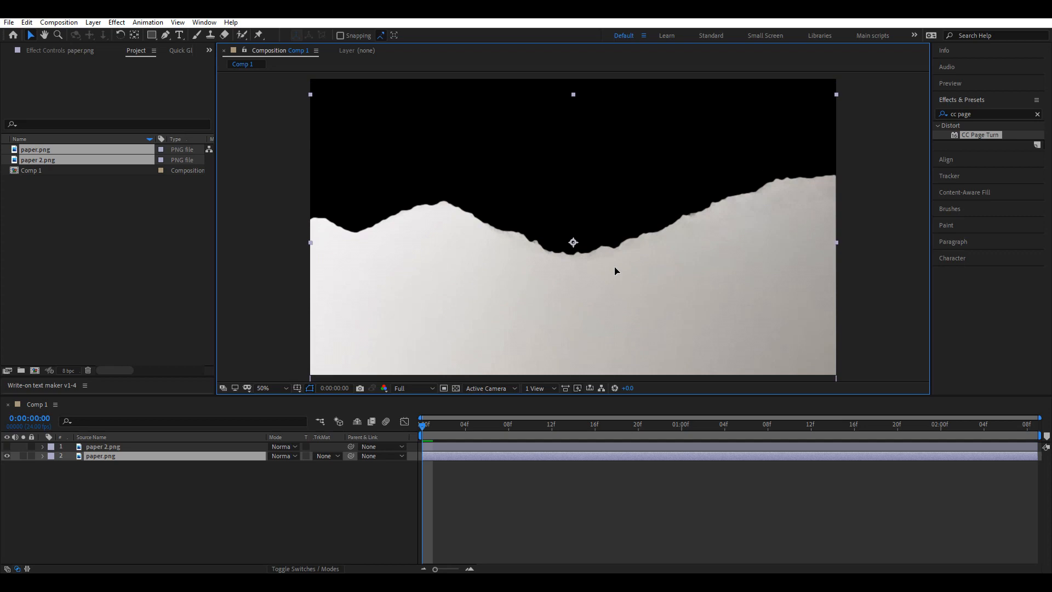
# - Add a full-frame magenta solid layer to Comp 1
pyautogui.rightClick(467, 496)
pyautogui.moveTo(493, 379)
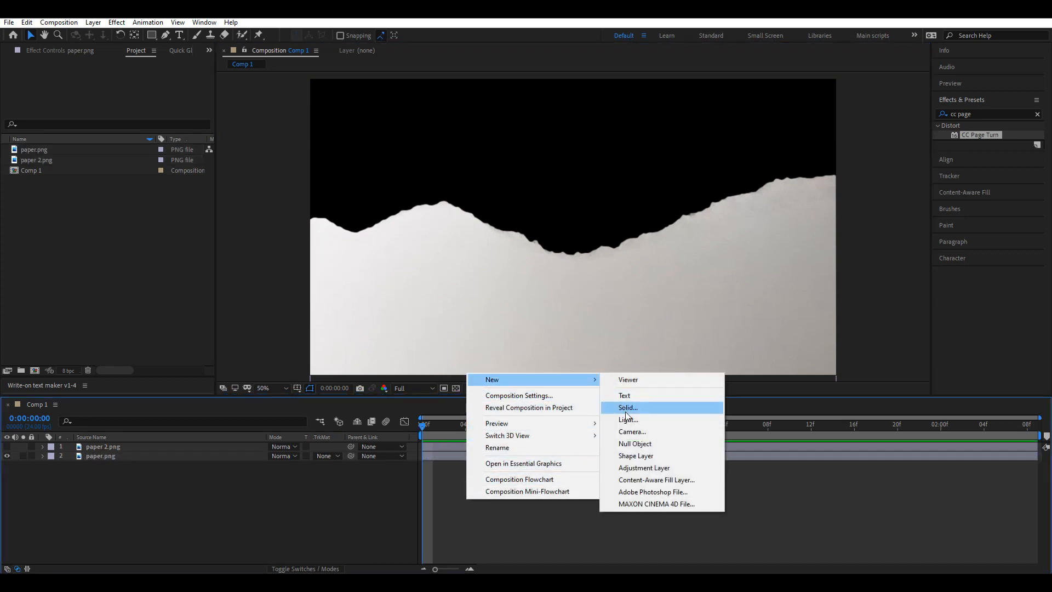
pyautogui.click(626, 408)
pyautogui.click(568, 392)
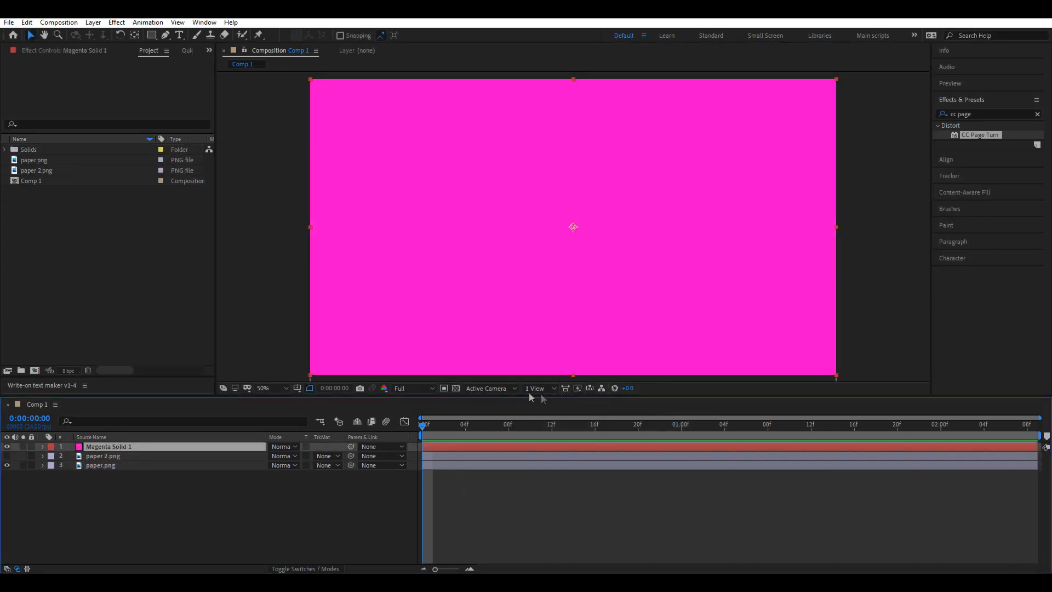
# - Pre-compose the magenta solid as "Footage", moving all attributes into the new composition
pyautogui.rightClick(127, 448)
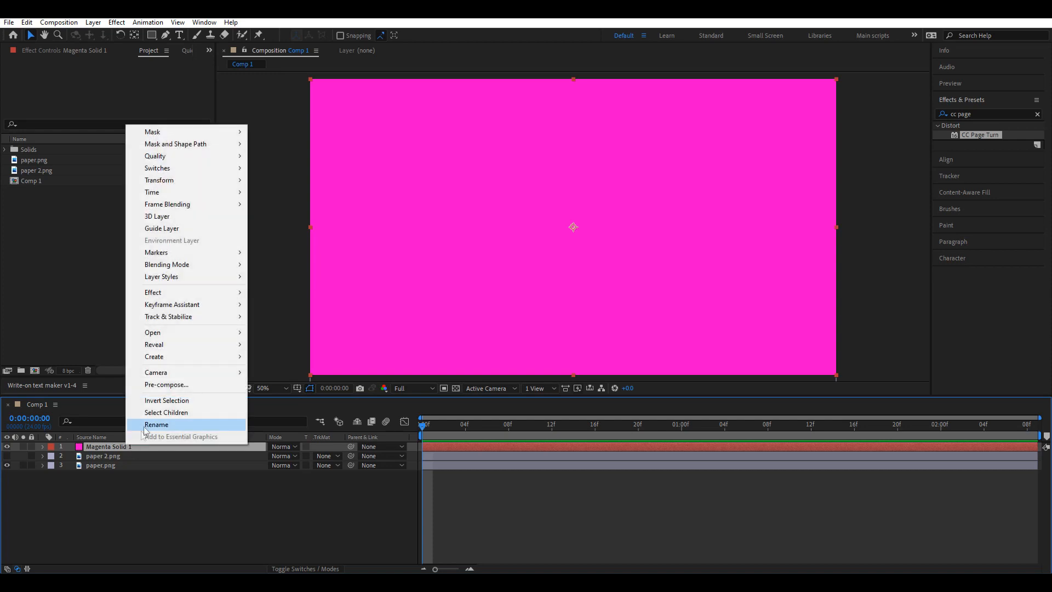
pyautogui.click(171, 388)
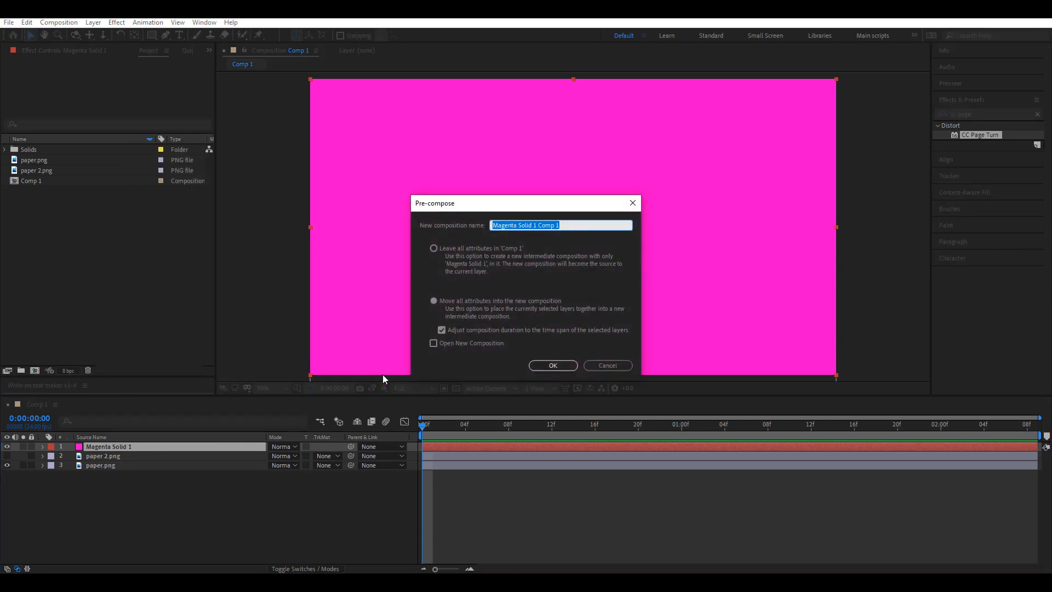
pyautogui.write('Footage')
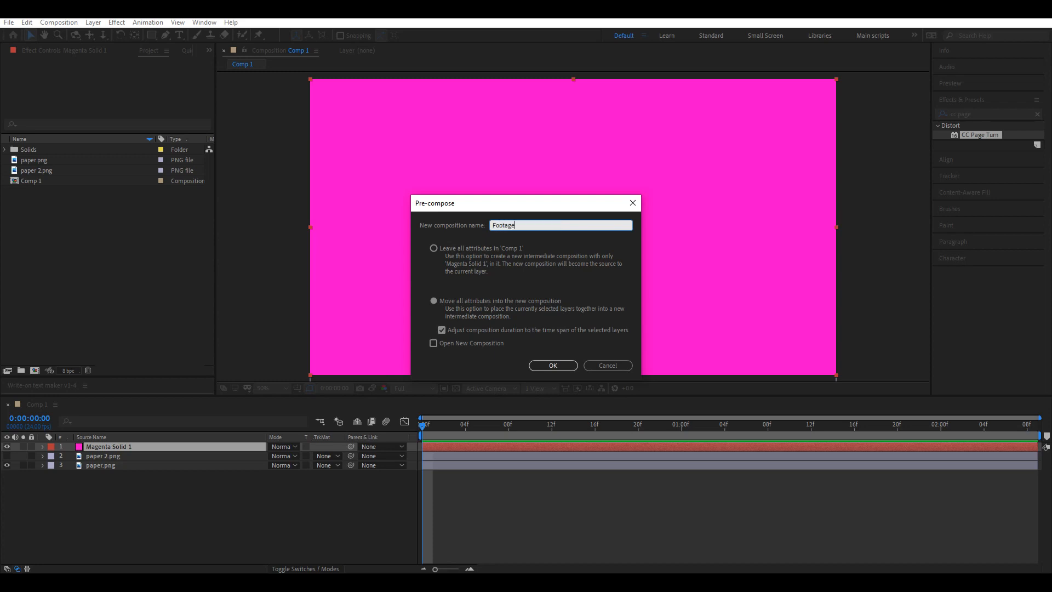
pyautogui.press('Return')
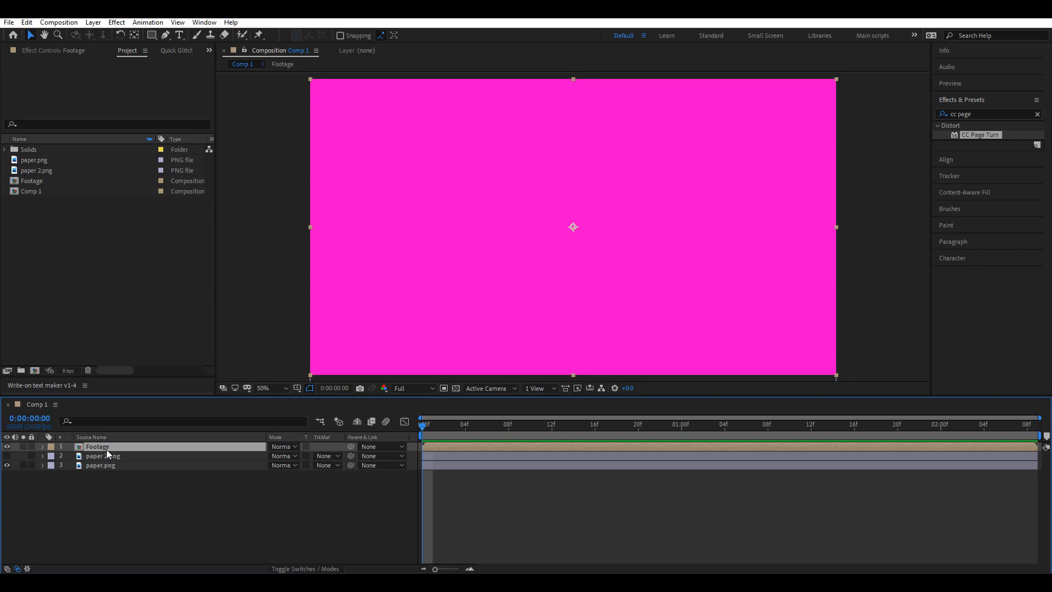
# - Place the Footage layer directly beneath paper.png and set its track matte to Alpha Matte "paper.png"
pyautogui.moveTo(108, 452); pyautogui.dragTo(107, 475)
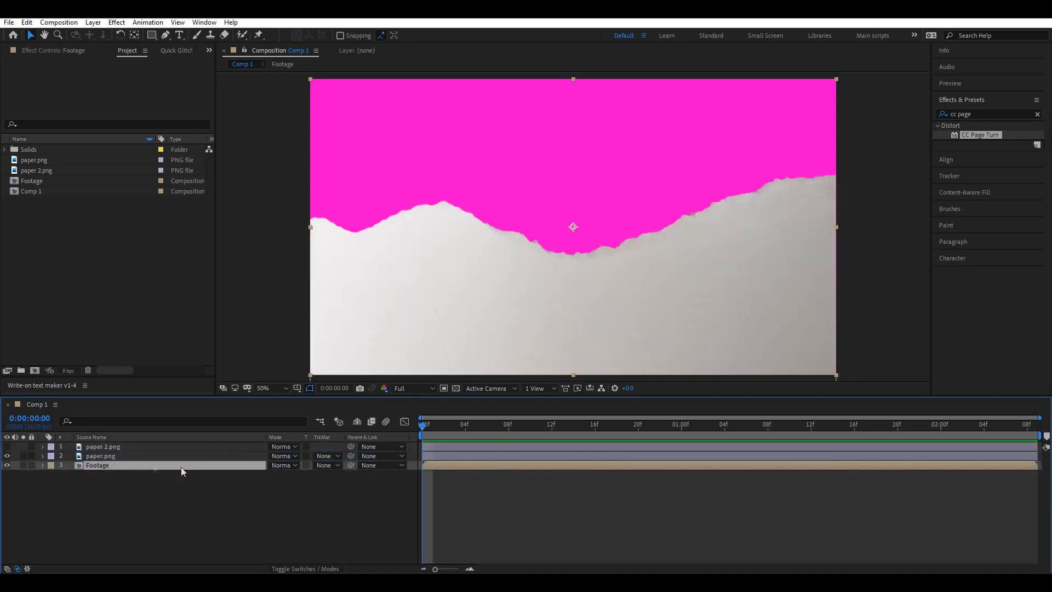
pyautogui.click(337, 465)
pyautogui.click(336, 491)
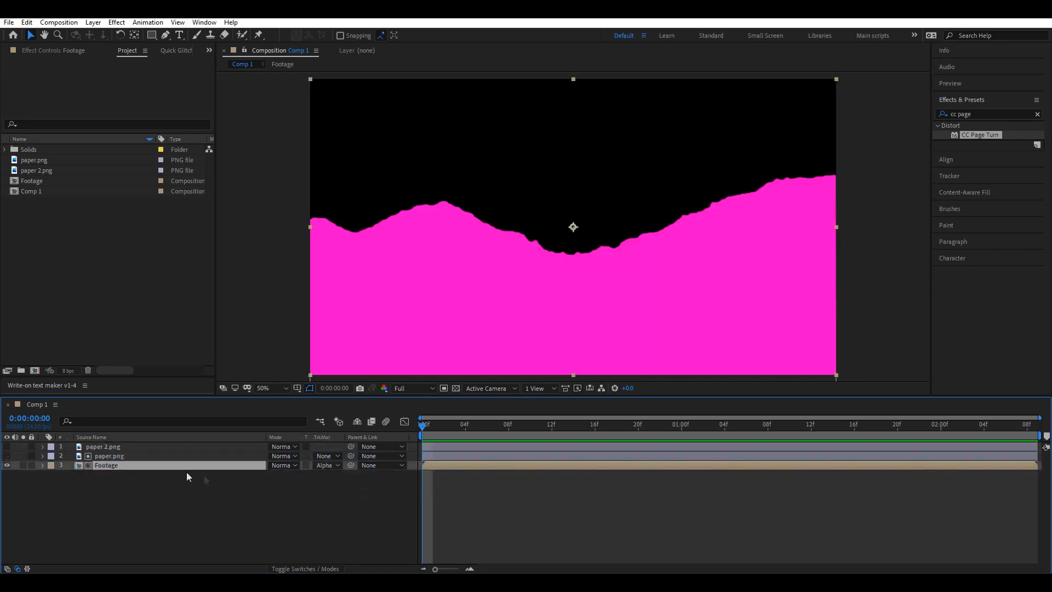
# - Duplicate the paper.png and Footage pair and set the upper Footage layer to Alpha Inverted Matte "paper.png"
pyautogui.keyDown('shift'); pyautogui.click(116, 456); pyautogui.keyUp('shift')
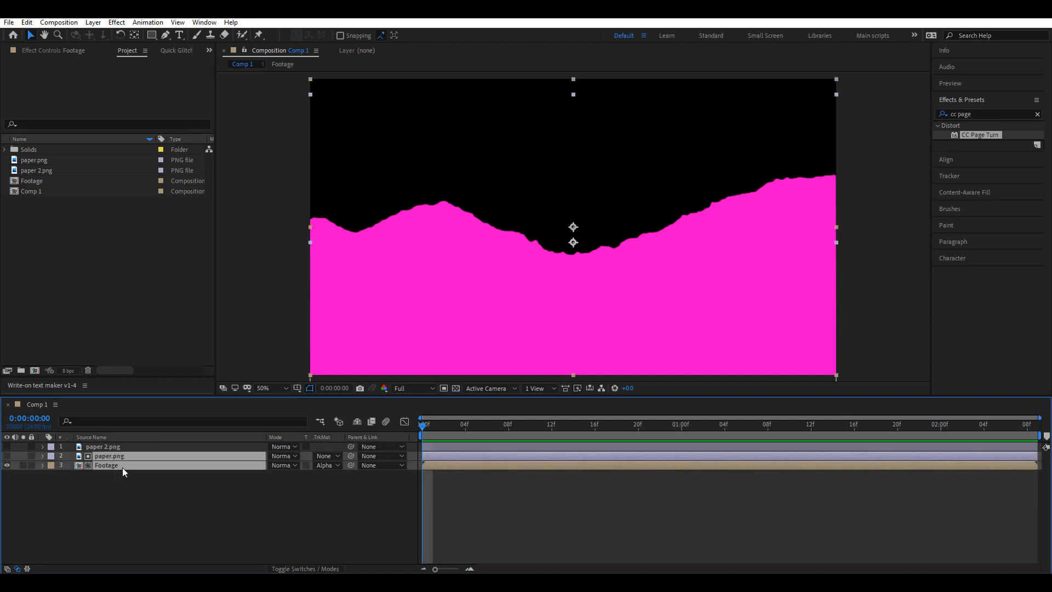
pyautogui.hotkey('ctrl', 'd')
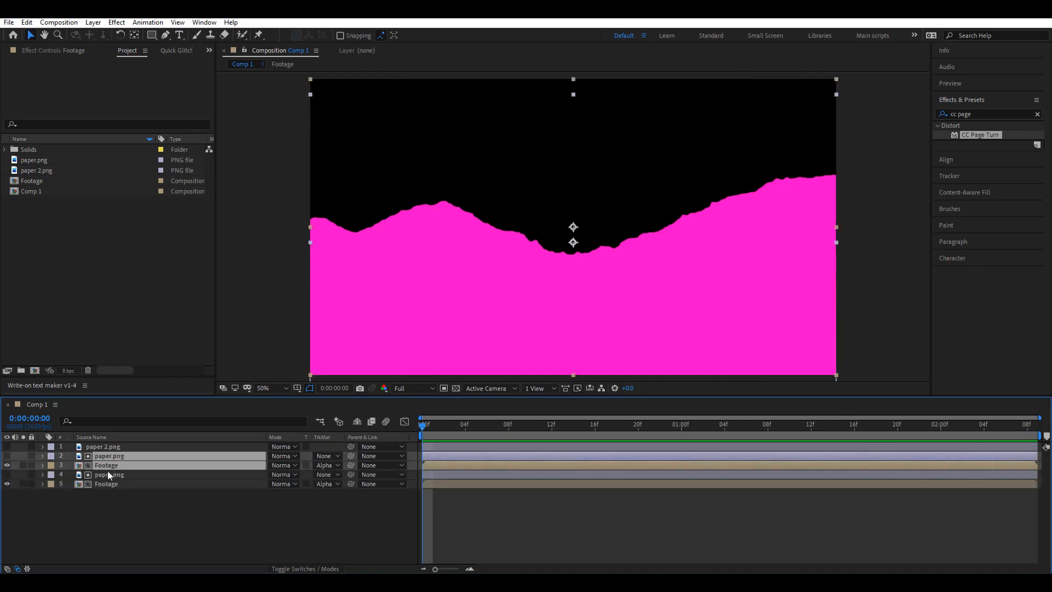
pyautogui.click(122, 509)
pyautogui.click(106, 466)
pyautogui.click(332, 465)
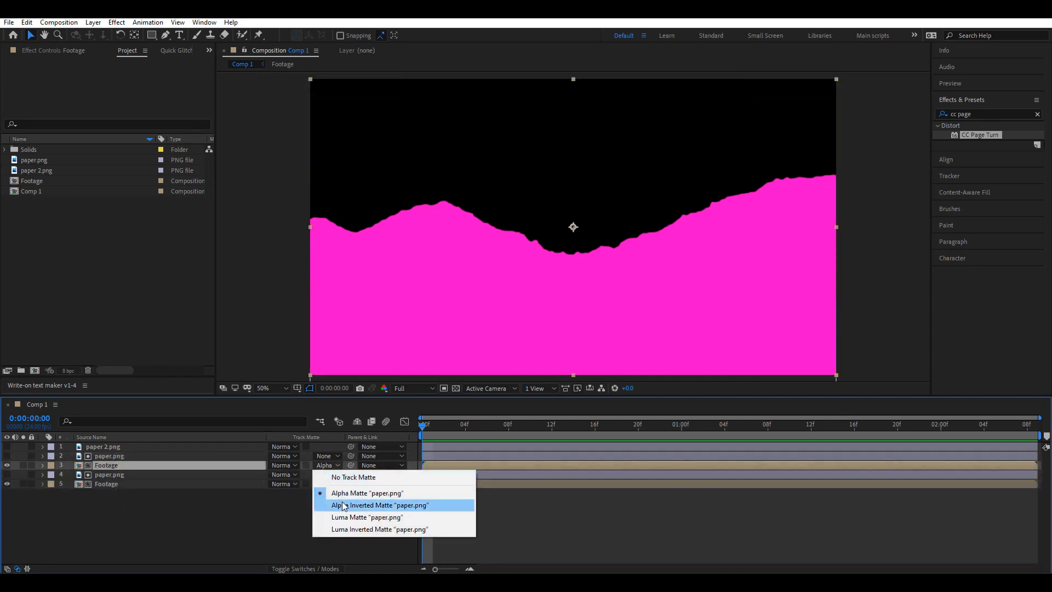
pyautogui.click(344, 501)
# - Move paper 2.png to the bottom of the layer stack and add another Footage layer at the top
pyautogui.moveTo(118, 448); pyautogui.dragTo(150, 501)
pyautogui.click(500, 517)
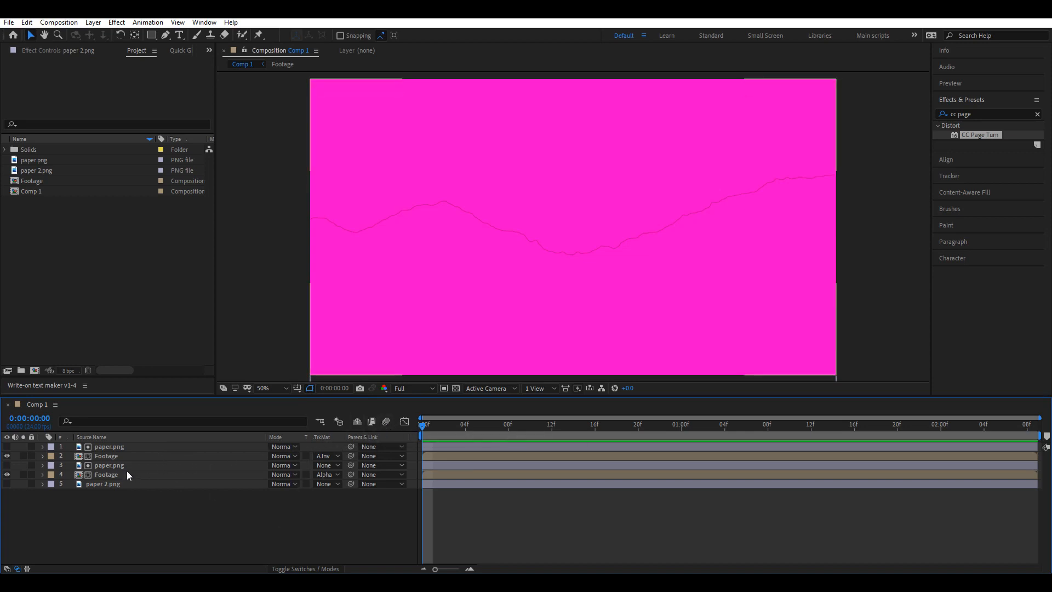
pyautogui.moveTo(36, 181); pyautogui.dragTo(106, 446)
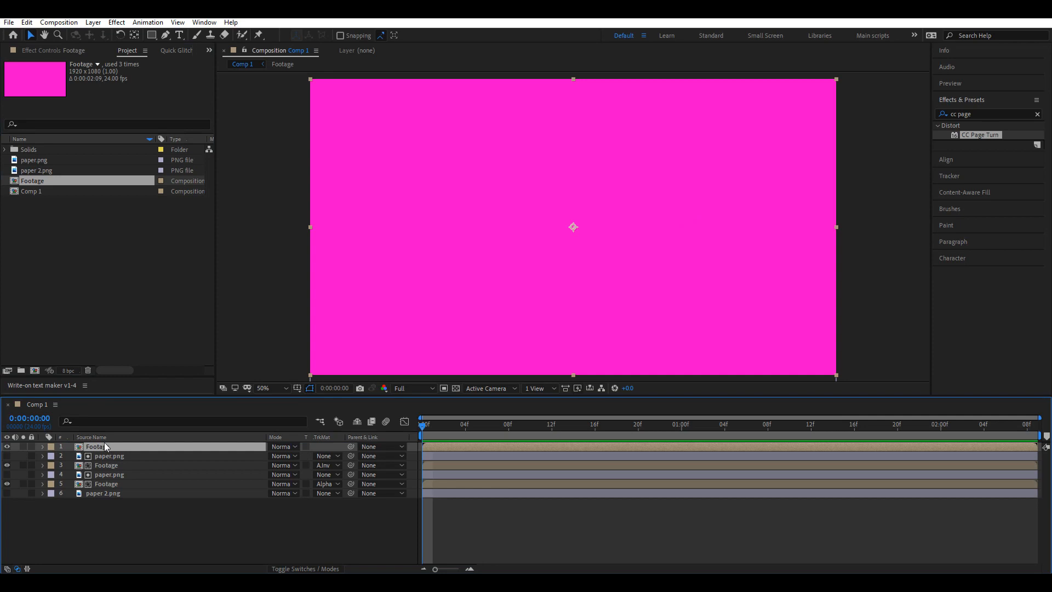
# - Hide the top Footage layer and draw a closed, straight-segment Pen mask on it around the whole tear line
pyautogui.click(8, 446)
pyautogui.click(166, 35)
pyautogui.click(298, 250)
pyautogui.click(365, 262)
pyautogui.click(435, 229)
pyautogui.click(560, 285)
pyautogui.click(618, 285)
pyautogui.click(670, 266)
pyautogui.click(717, 235)
pyautogui.click(778, 214)
pyautogui.click(838, 208)
pyautogui.click(877, 172)
pyautogui.click(866, 136)
pyautogui.click(814, 137)
pyautogui.click(763, 146)
pyautogui.click(689, 159)
pyautogui.click(642, 184)
pyautogui.click(600, 215)
pyautogui.click(557, 220)
pyautogui.click(510, 193)
pyautogui.click(441, 175)
pyautogui.click(382, 175)
pyautogui.click(340, 196)
pyautogui.click(293, 188)
pyautogui.click(298, 250)
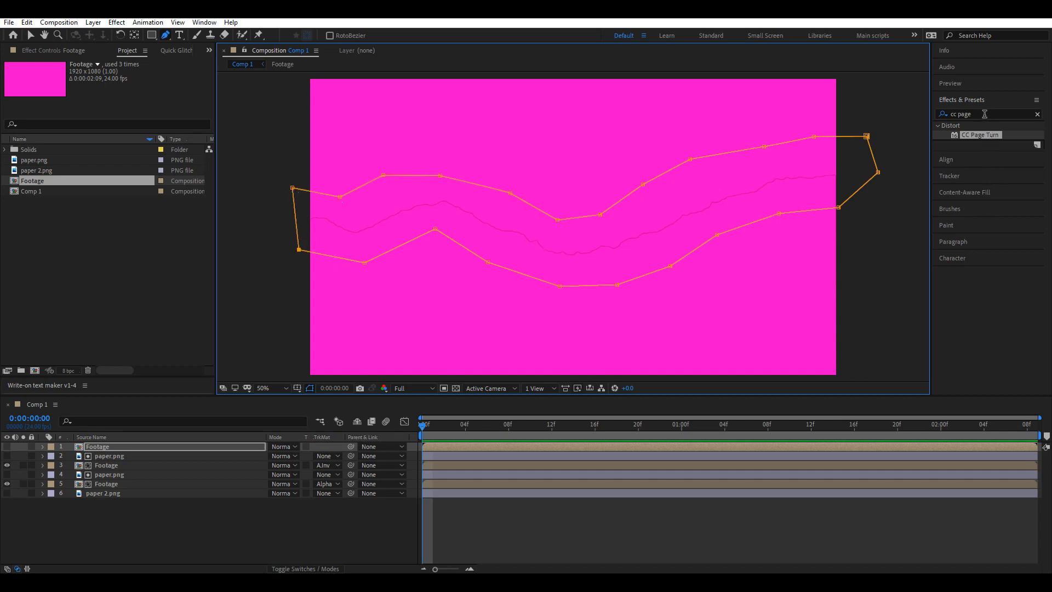
# - Find the Linear Wipe animation preset and apply it to the top Footage layer
pyautogui.moveTo(984, 114); pyautogui.dragTo(889, 115)
pyautogui.write('li')
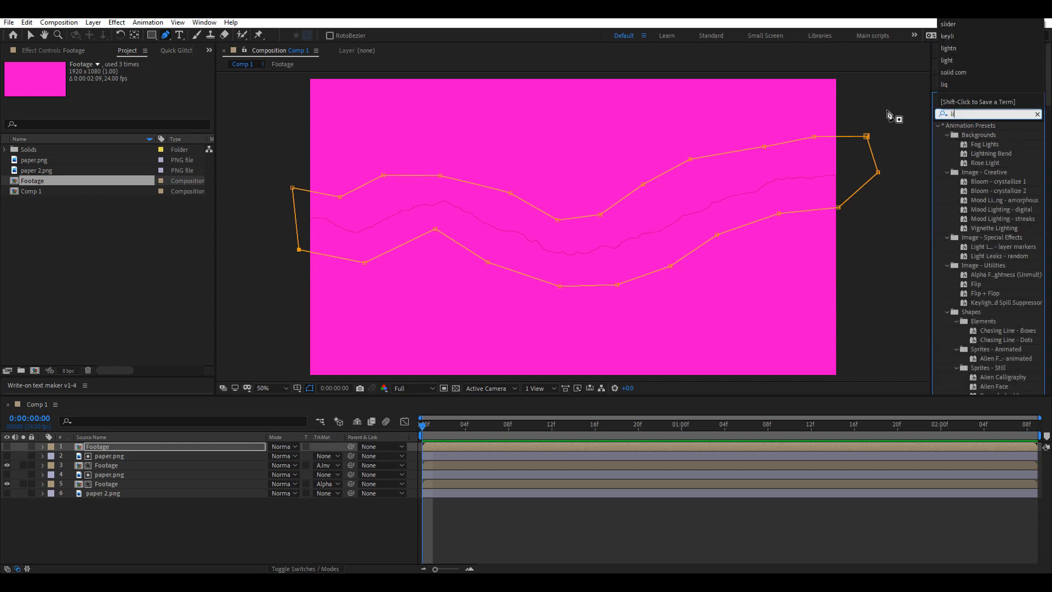
pyautogui.write('nea')
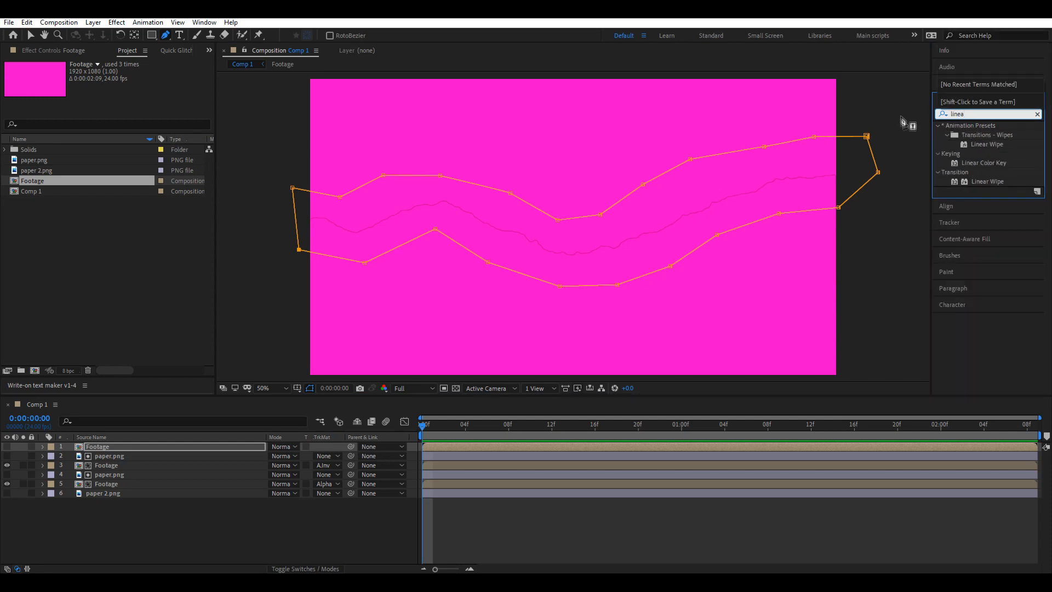
pyautogui.click(984, 145)
pyautogui.moveTo(983, 153); pyautogui.dragTo(136, 454)
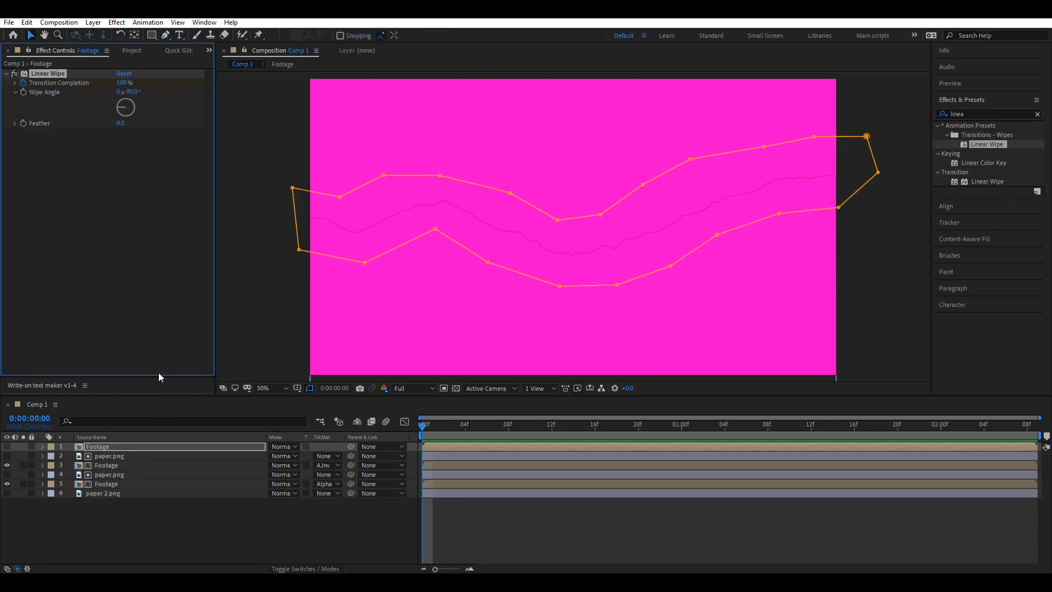
# - Set the Linear Wipe's Transition Completion to 0% at the first frame and make the top Footage layer visible again
pyautogui.moveTo(130, 92); pyautogui.dragTo(197, 86)
pyautogui.click(7, 447)
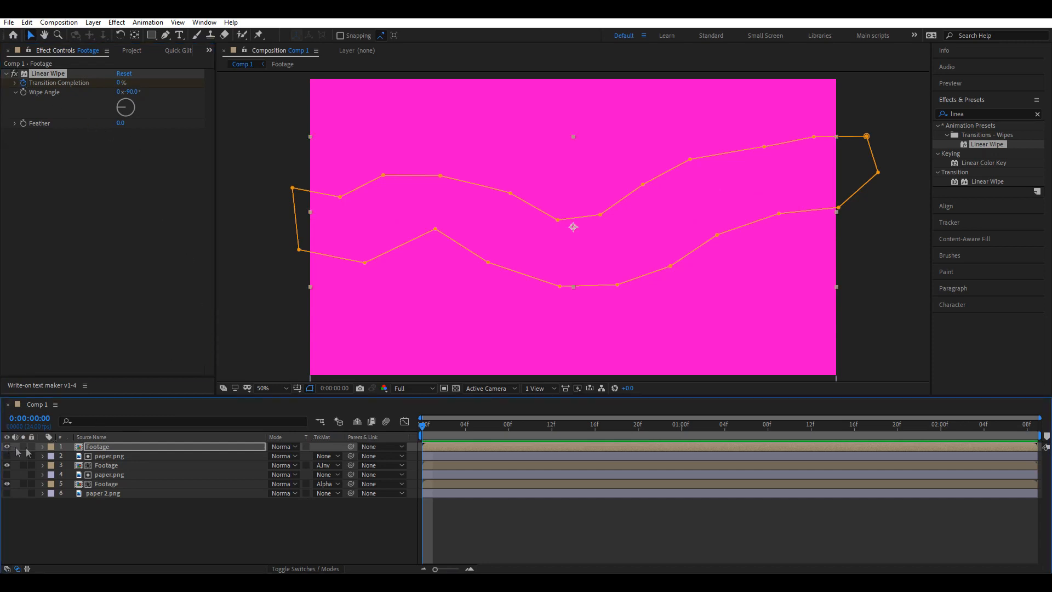
pyautogui.click(513, 541)
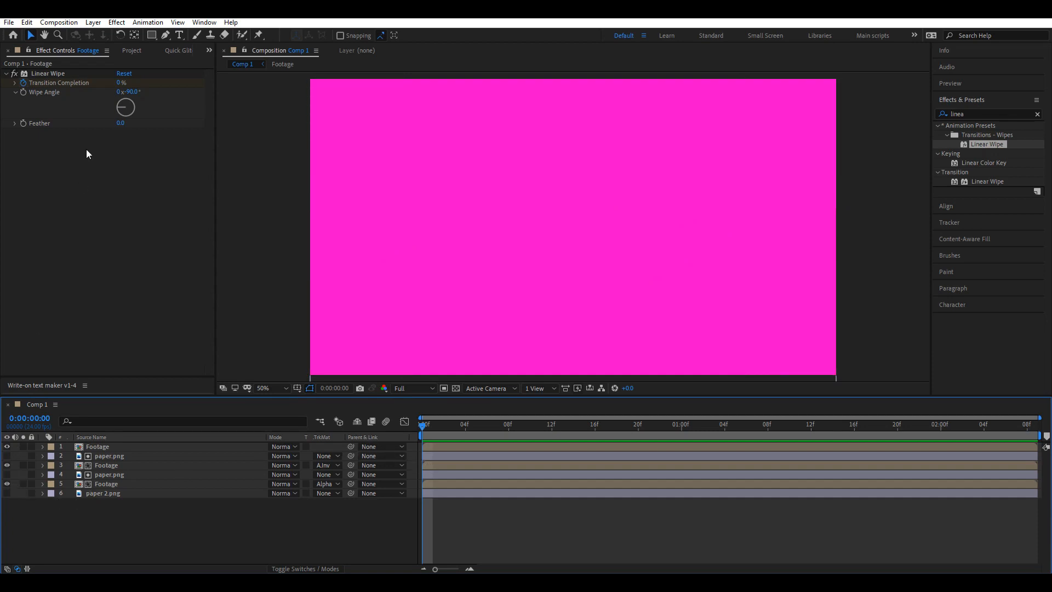
# - Set the Transition Completion keyframe at 0:00:01:00 to 100% on the top Footage layer and scrub through the wipe
pyautogui.click(116, 447)
pyautogui.press('u')
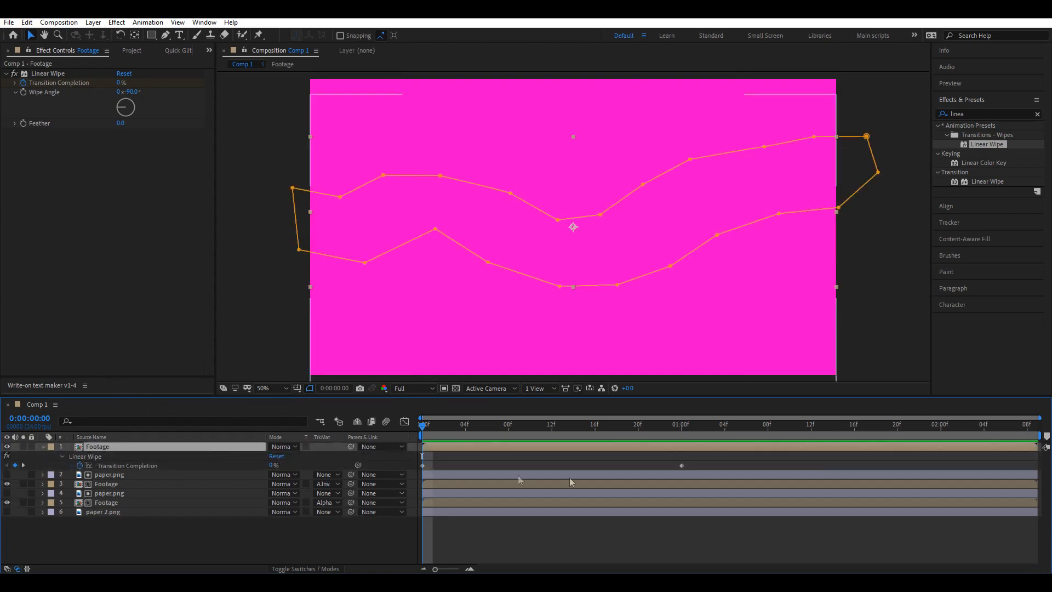
pyautogui.click(680, 441)
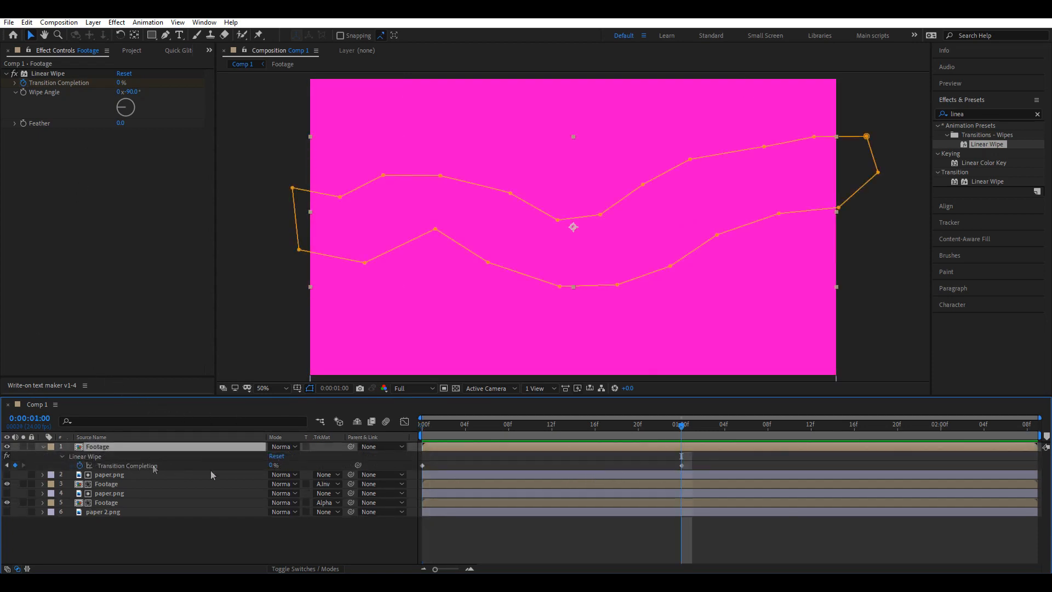
pyautogui.moveTo(272, 465); pyautogui.dragTo(364, 464)
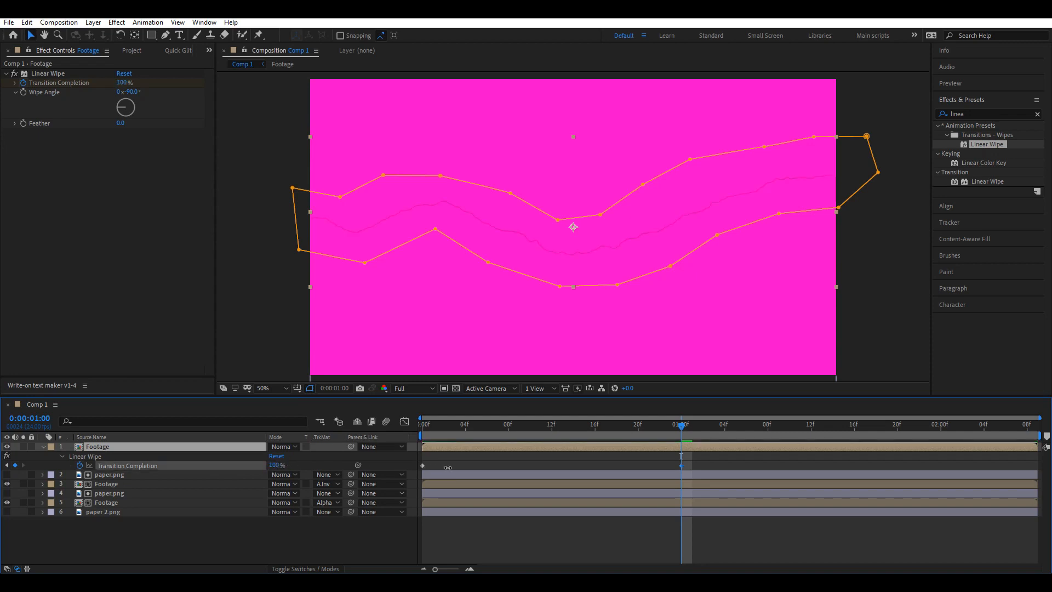
pyautogui.click(517, 460)
pyautogui.moveTo(442, 429); pyautogui.dragTo(680, 436)
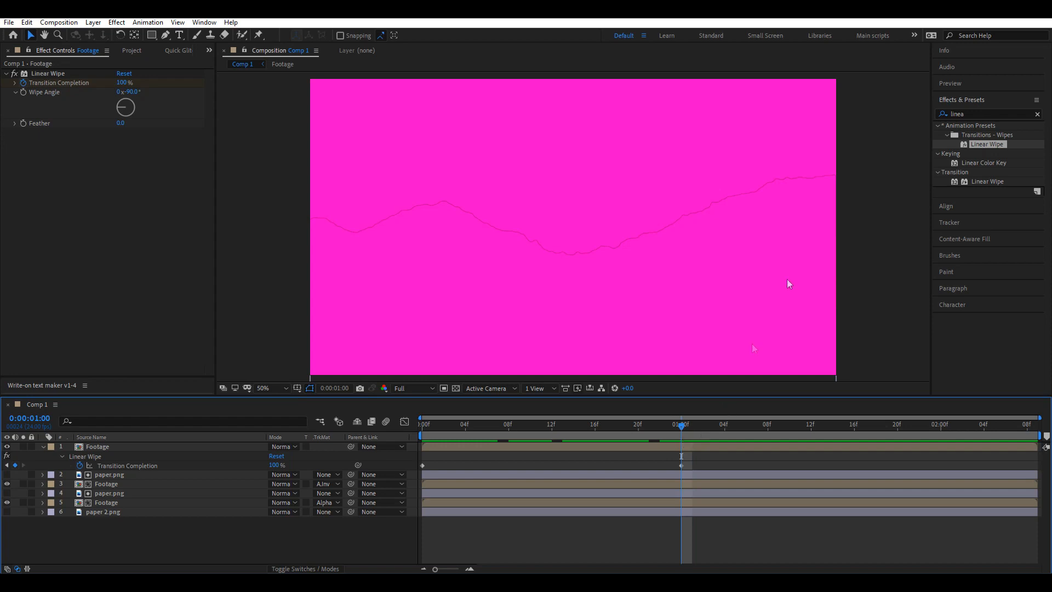
# - Set the Linear Wipe's Wipe Angle to 90° and preview the wipe along the tear line
pyautogui.click(132, 92)
pyautogui.write('90')
pyautogui.press('Return')
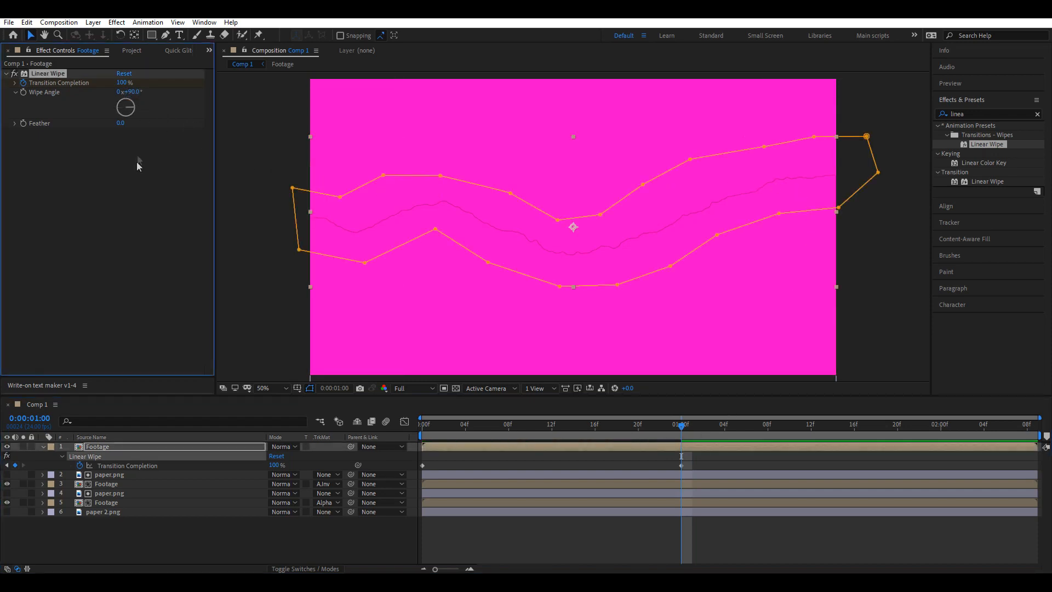
pyautogui.click(567, 443)
pyautogui.press('space')
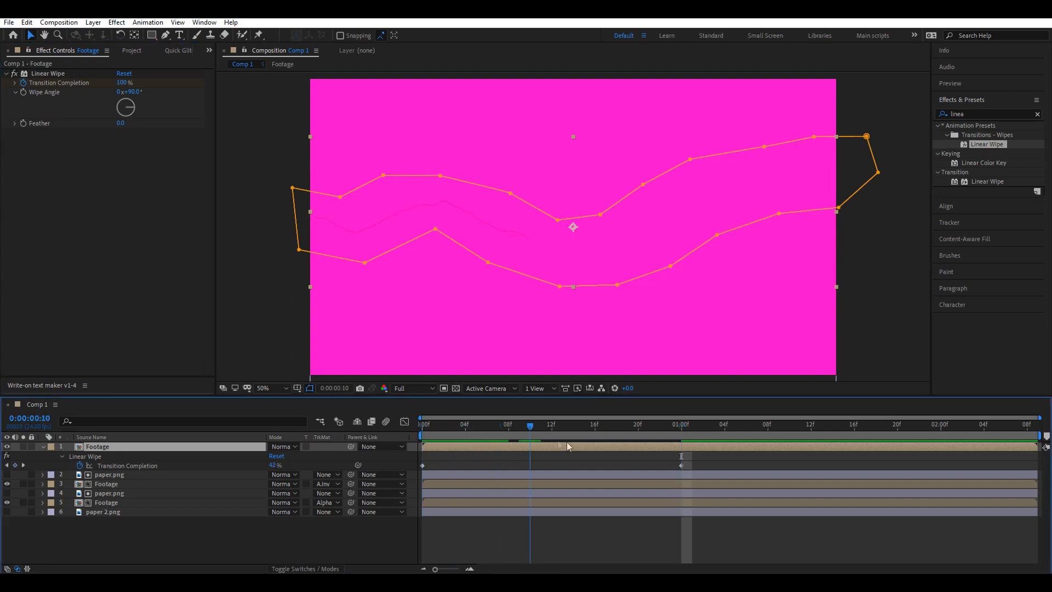
# - Move the current time to 0:00:01:00 and bring up the project's item list
pyautogui.moveTo(643, 441); pyautogui.dragTo(681, 444)
pyautogui.click(495, 554)
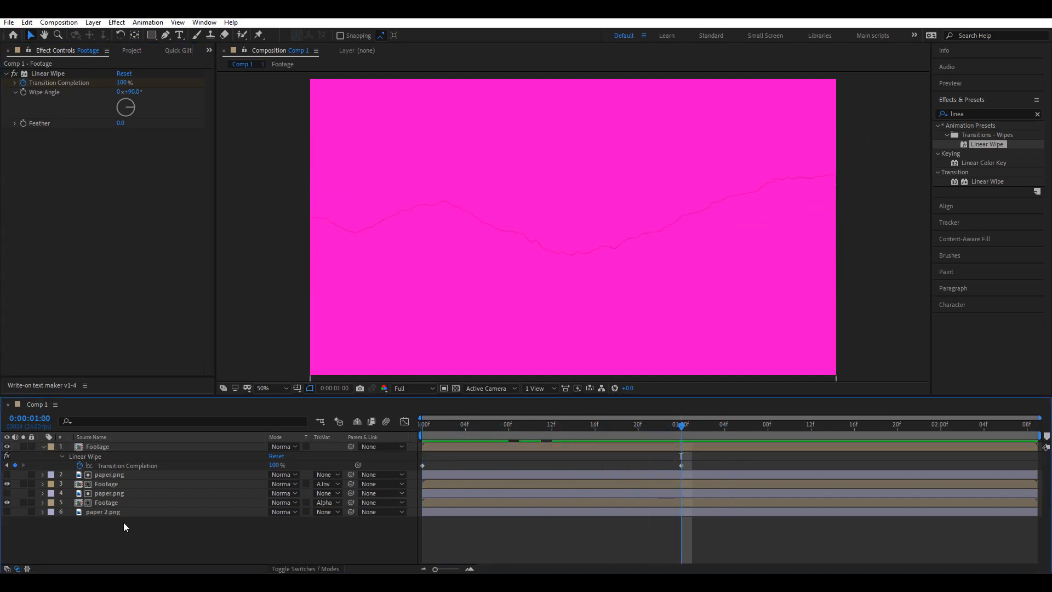
pyautogui.click(129, 50)
pyautogui.click(119, 503)
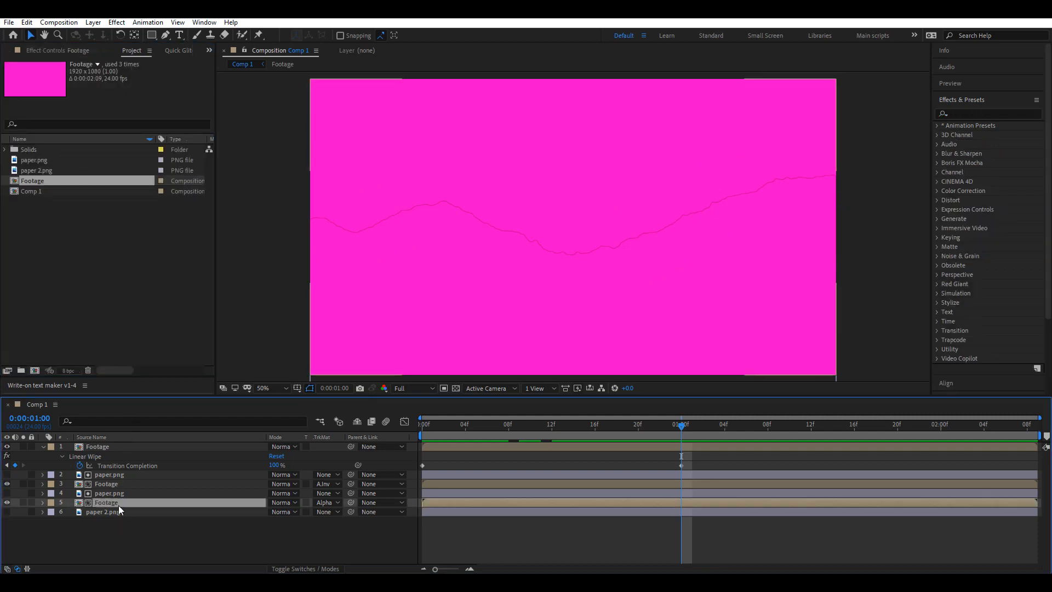
pyautogui.click(43, 272)
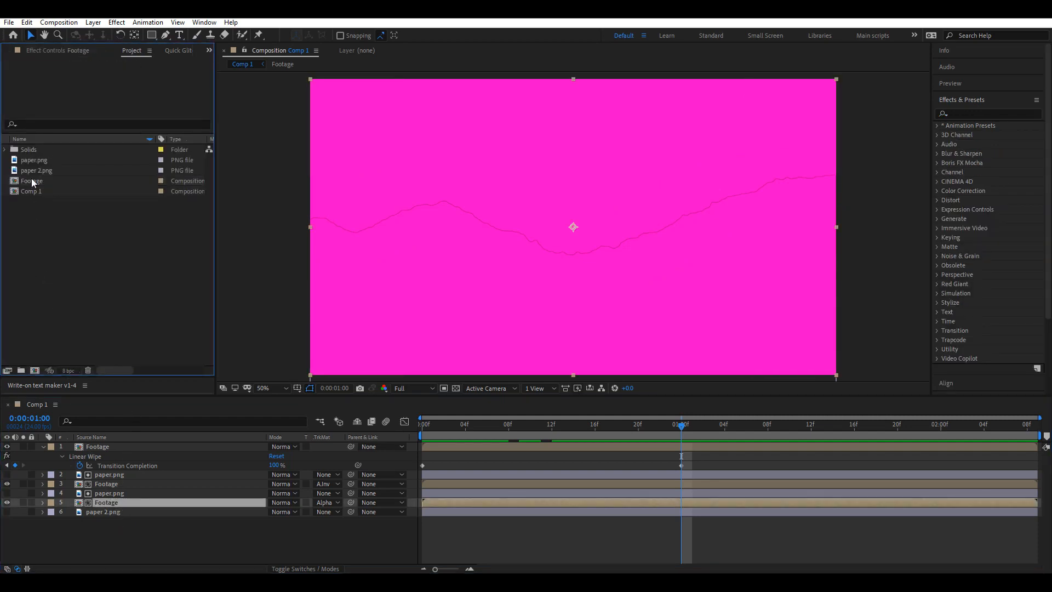
# - Pre-compose layer 4 (paper.png) and the alpha-matted Footage layer 5 into a composition named "part bottom"
pyautogui.click(98, 520)
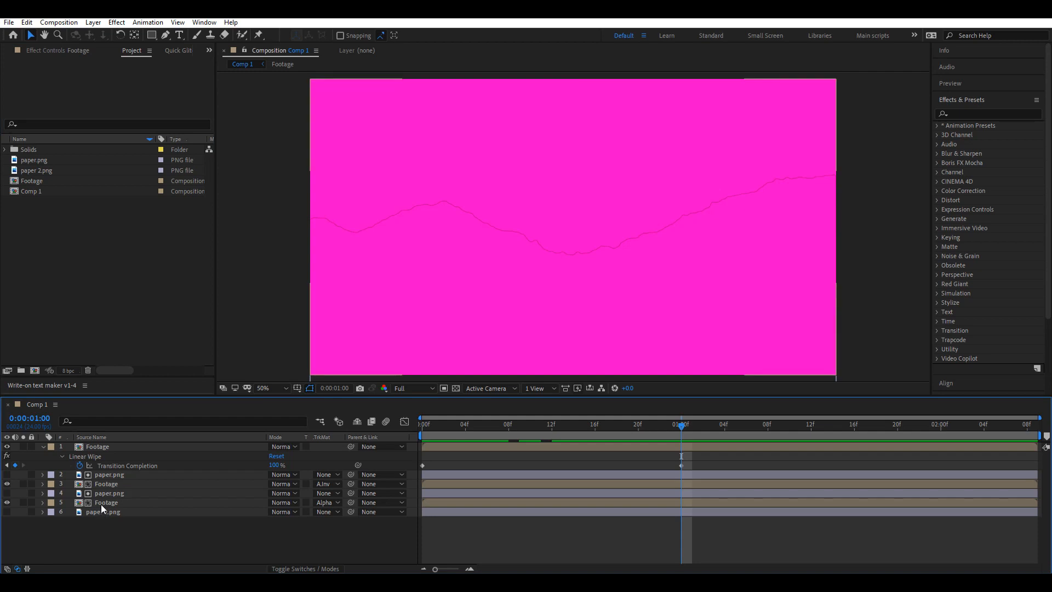
pyautogui.click(106, 502)
pyautogui.keyDown('ctrl'); pyautogui.click(110, 493); pyautogui.keyUp('ctrl')
pyautogui.rightClick(113, 495)
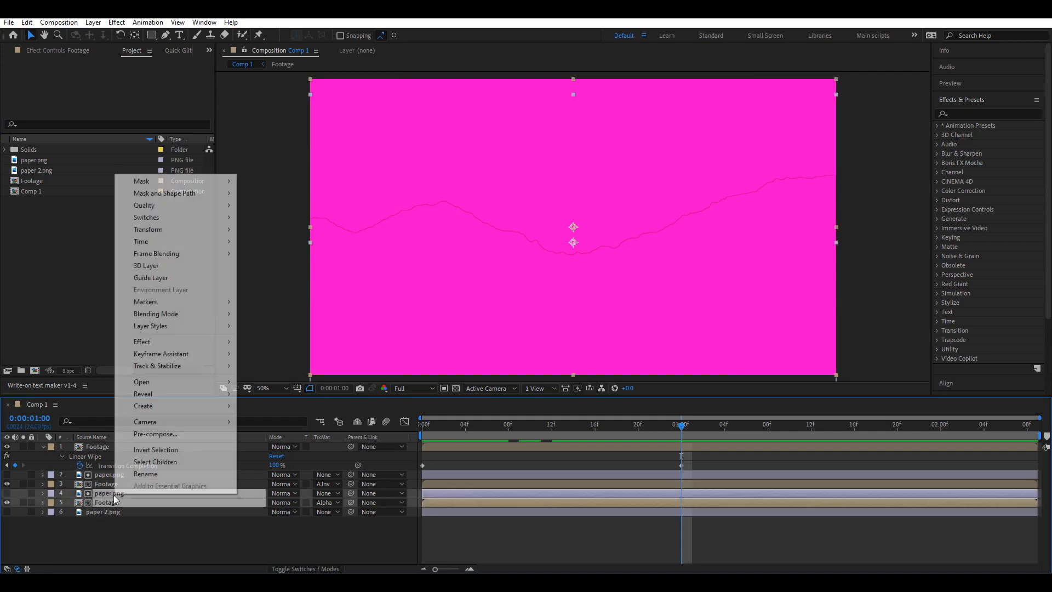
pyautogui.click(155, 434)
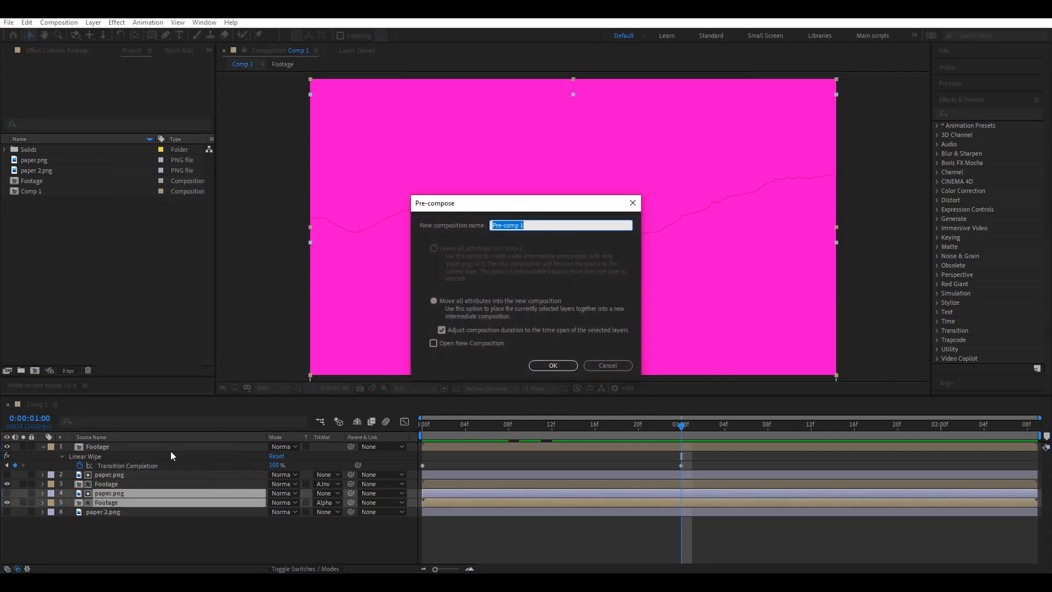
pyautogui.write('p')
pyautogui.write('art bottom')
pyautogui.press('Return')
# - Pre-compose layer 2 (paper.png) and the inverted-matte Footage layer 3 into a composition named "part top"
pyautogui.click(121, 485)
pyautogui.keyDown('ctrl'); pyautogui.click(130, 476); pyautogui.keyUp('ctrl')
pyautogui.rightClick(129, 475)
pyautogui.click(183, 417)
pyautogui.write('par')
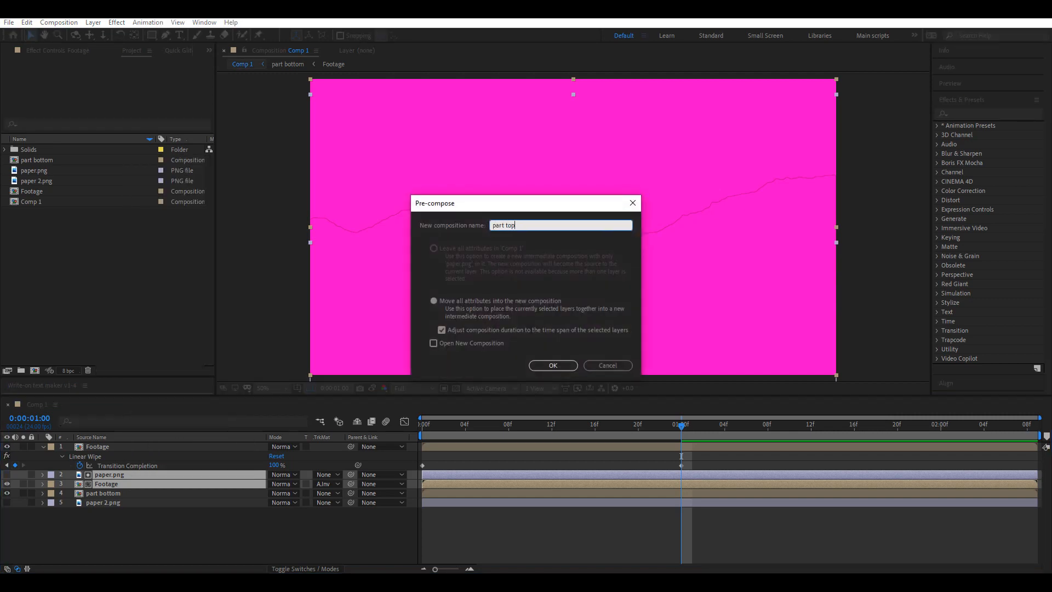
pyautogui.press('Return')
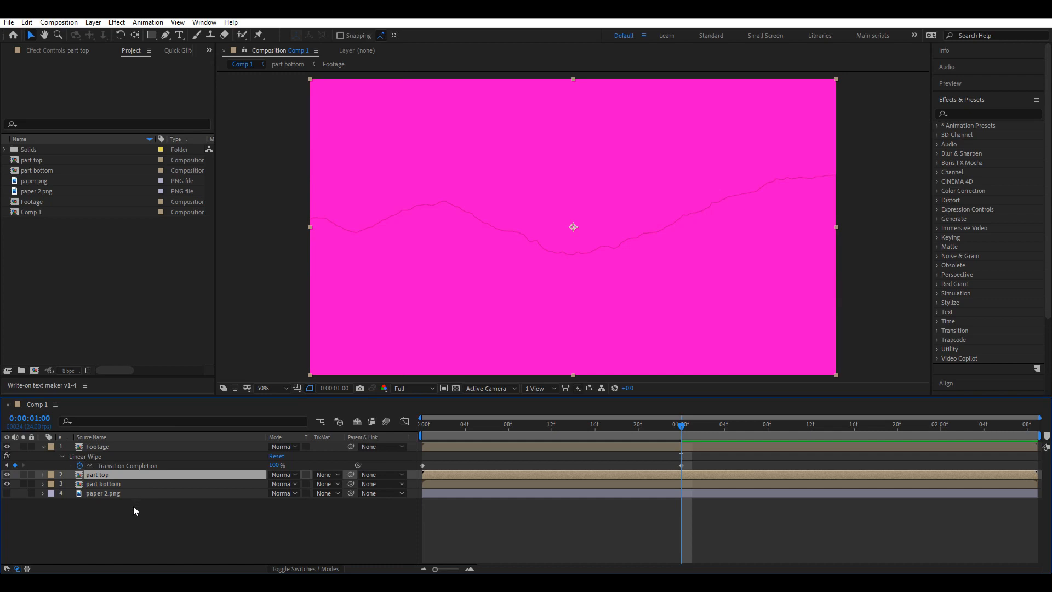
# - Duplicate the part top and part bottom layers together and arrange one pair directly below the other, above paper 2.png
pyautogui.click(133, 505)
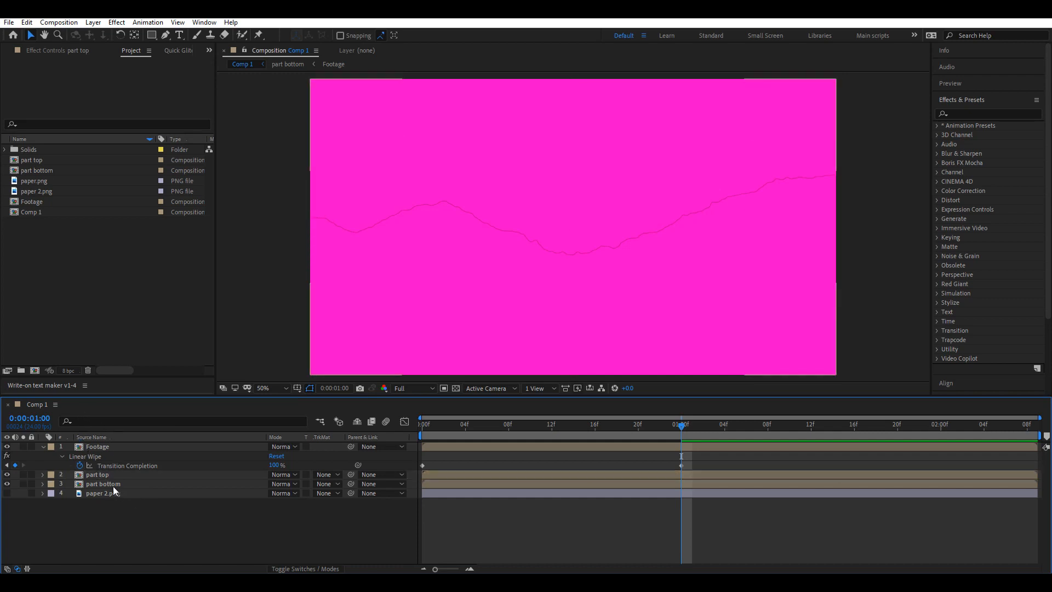
pyautogui.click(113, 485)
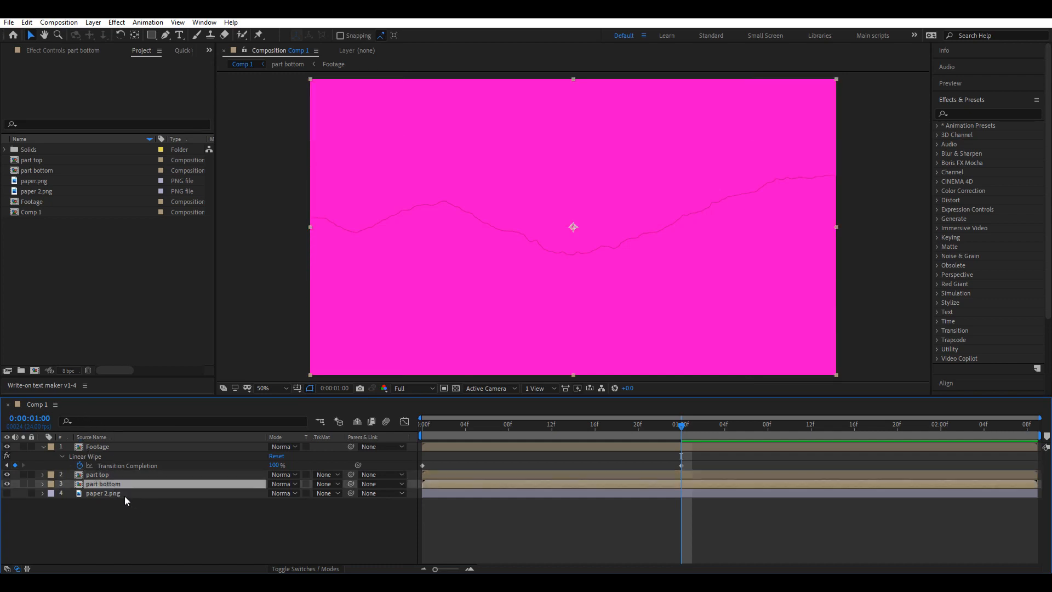
pyautogui.keyDown('shift'); pyautogui.click(99, 476); pyautogui.keyUp('shift')
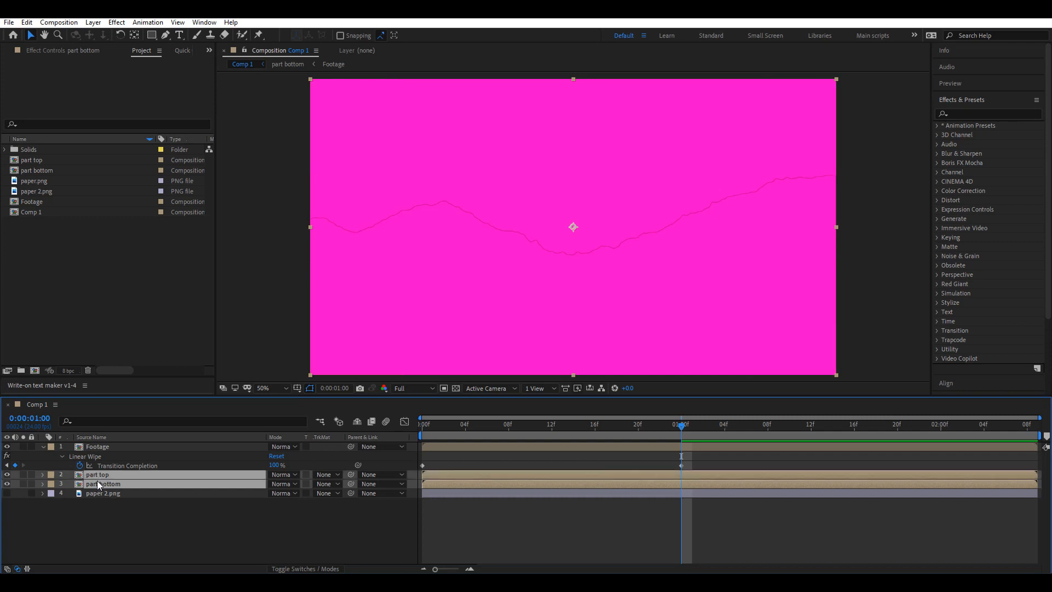
pyautogui.hotkey('ctrl', 'd')
pyautogui.moveTo(96, 478); pyautogui.dragTo(96, 512)
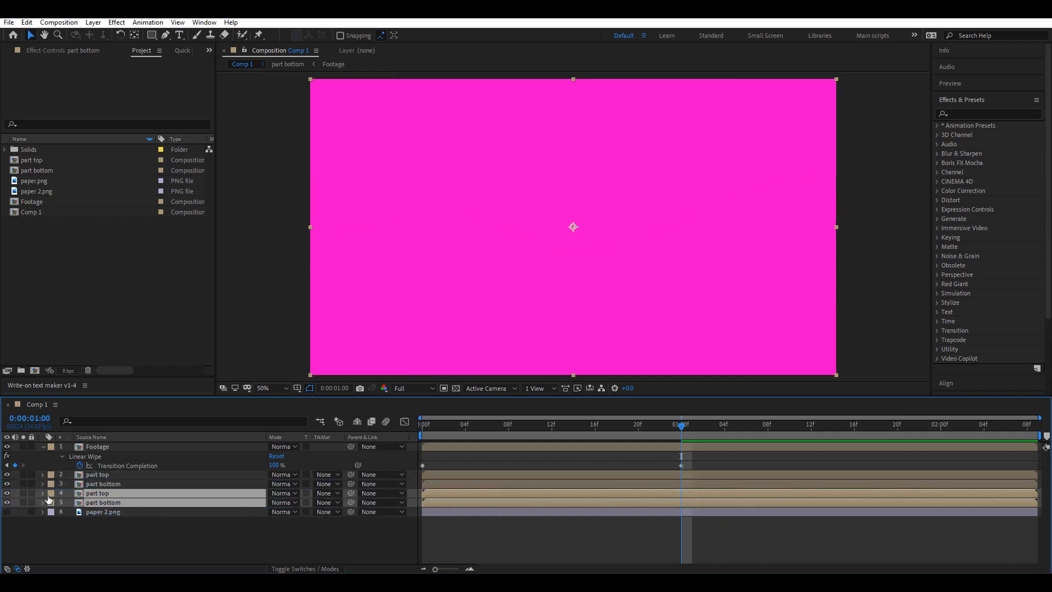
# - Set the label colour of the lower part top and part bottom pair to Green
pyautogui.click(51, 493)
pyautogui.click(82, 490)
pyautogui.click(51, 495)
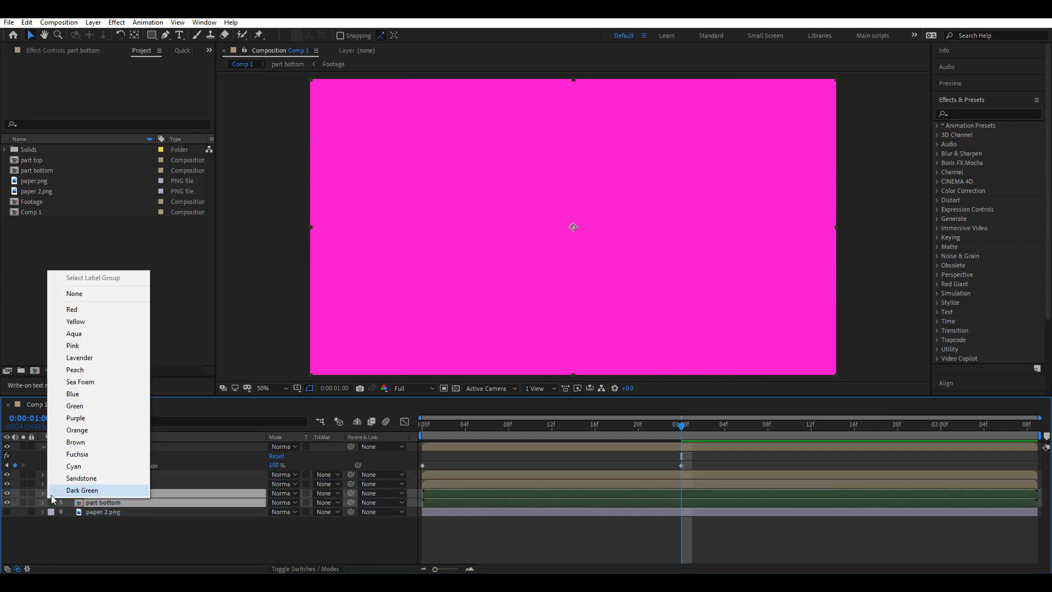
pyautogui.click(82, 406)
pyautogui.click(110, 518)
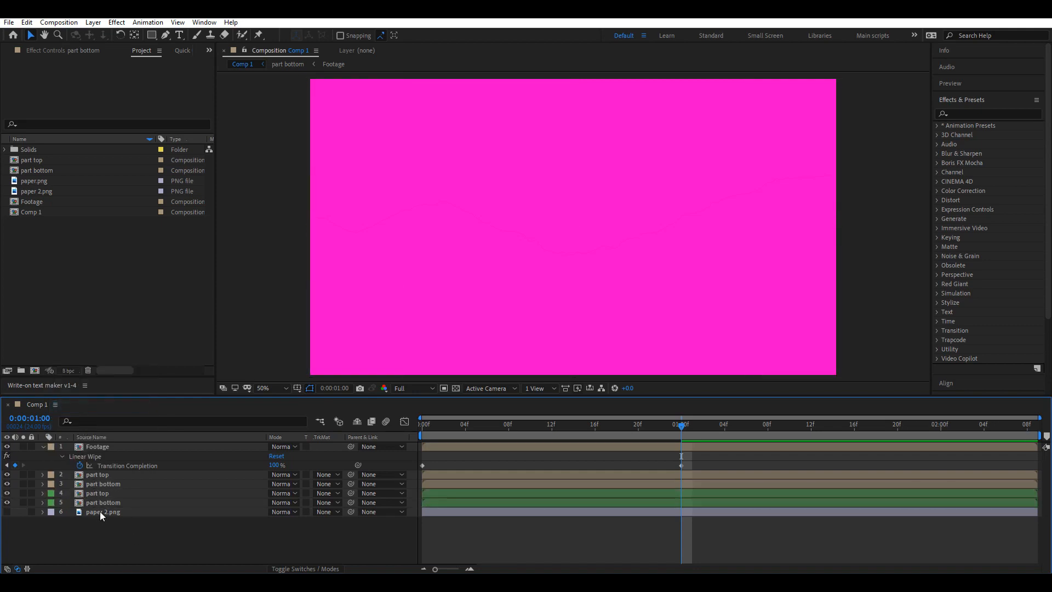
# - Make paper 2.png visible, solo it to shift it slightly upward in the frame, and turn its solo off
pyautogui.click(100, 512)
pyautogui.click(7, 511)
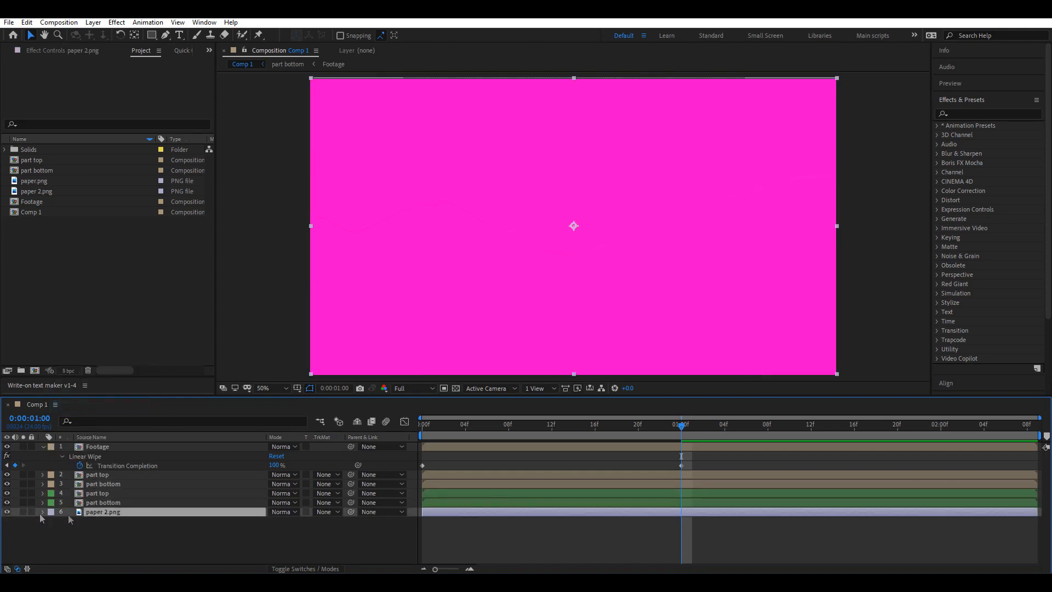
pyautogui.click(23, 511)
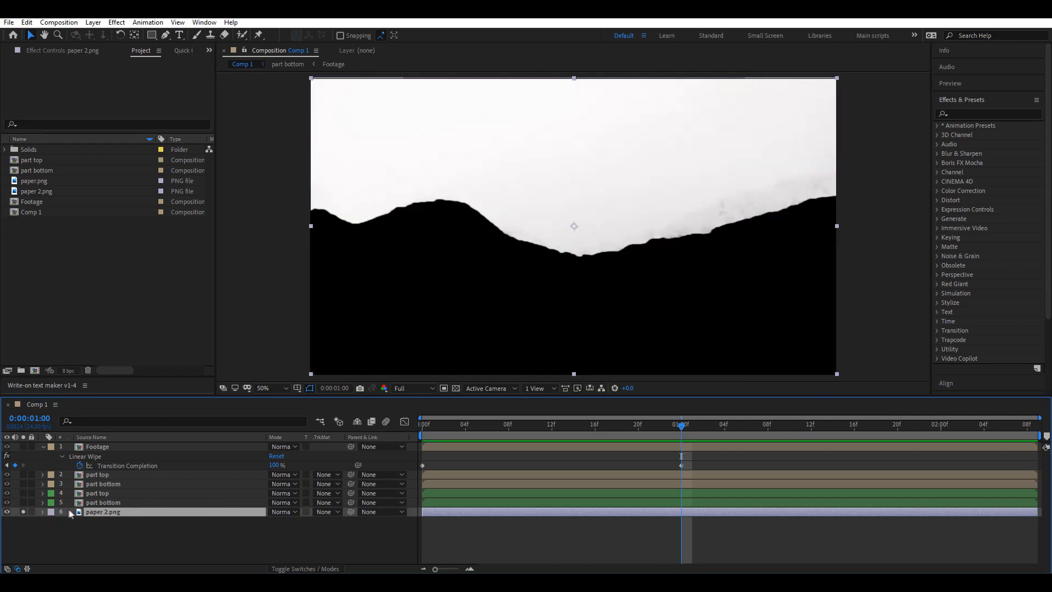
pyautogui.moveTo(548, 219); pyautogui.dragTo(555, 191)
pyautogui.click(23, 512)
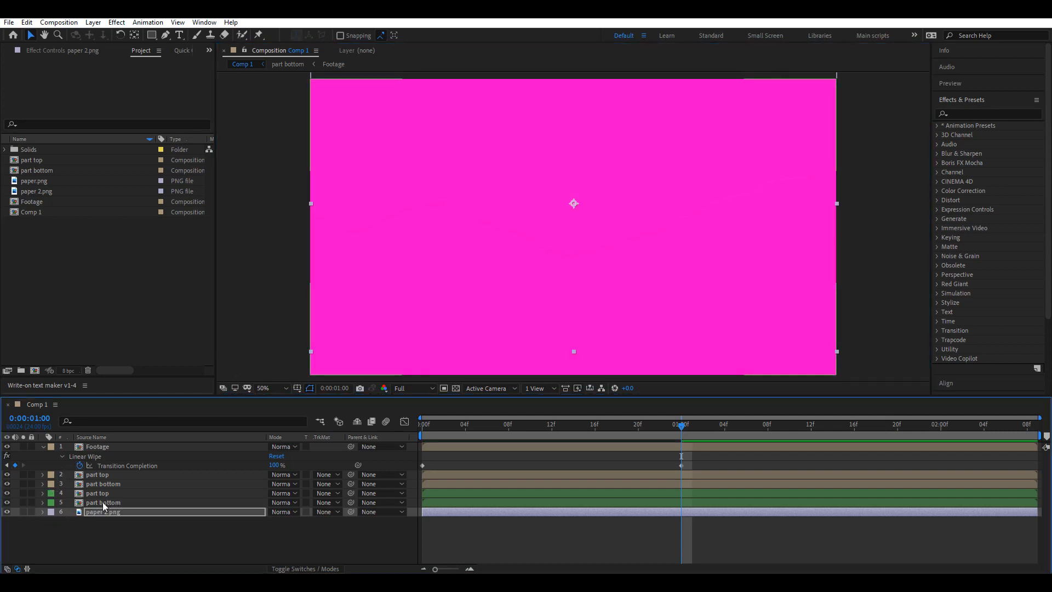
# - Place the green part top directly above paper 2.png, set it as that image's Alpha Matte, and check the image soloed
pyautogui.moveTo(103, 502); pyautogui.dragTo(104, 491)
pyautogui.click(120, 514)
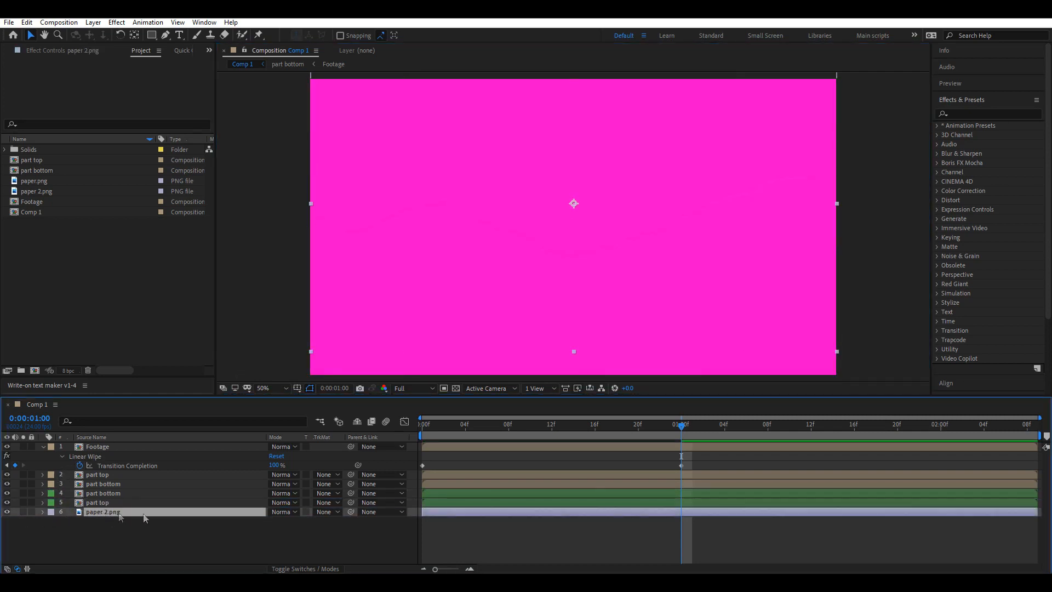
pyautogui.click(328, 511)
pyautogui.click(363, 464)
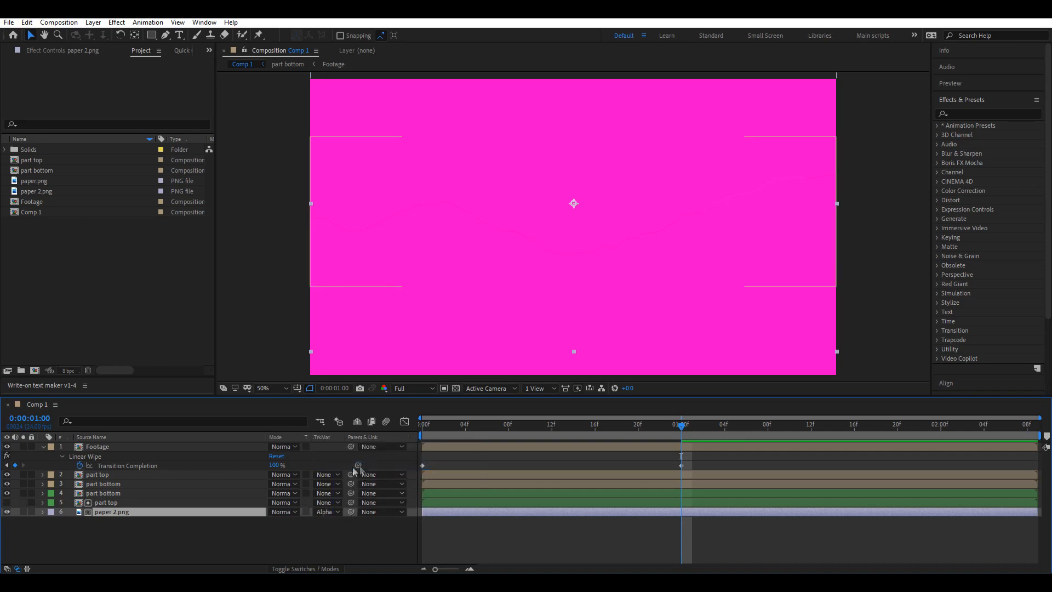
pyautogui.click(23, 512)
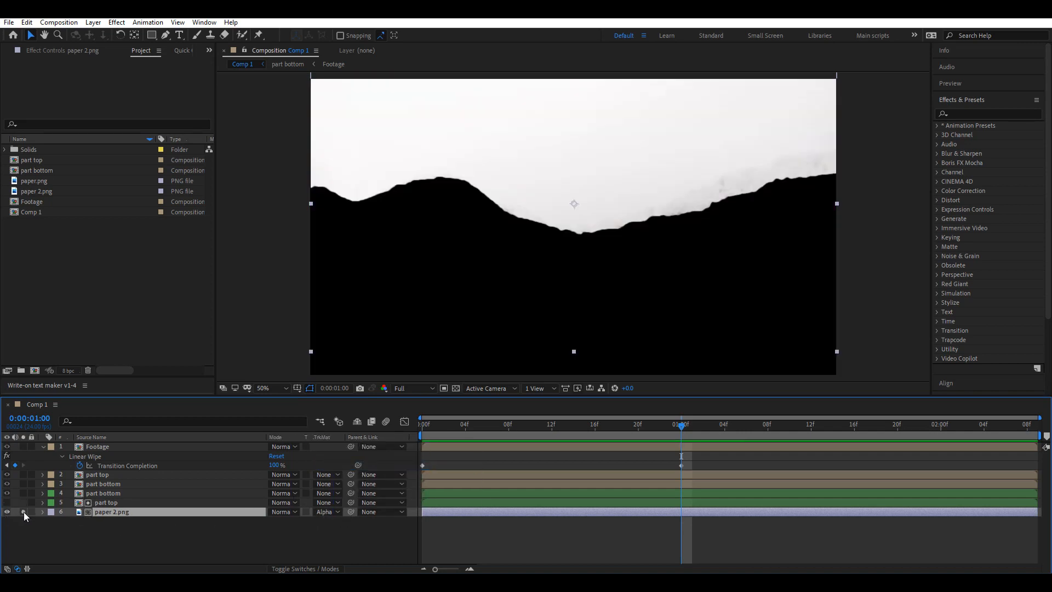
pyautogui.click(23, 512)
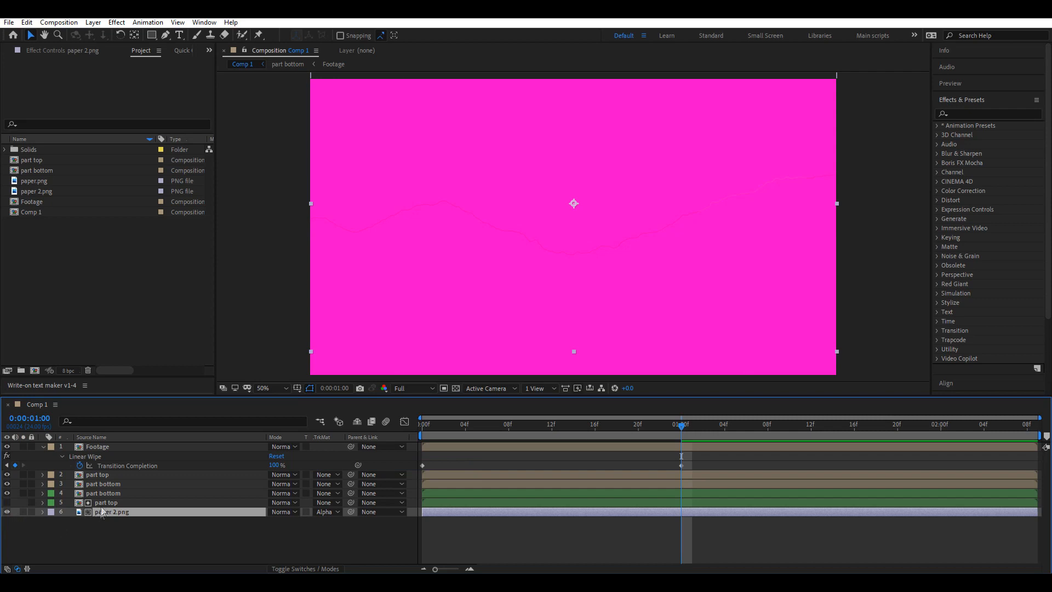
# - Add paper.png as the bottom layer of Comp 1 and move the tan part bottom layer directly above it
pyautogui.click(106, 532)
pyautogui.moveTo(31, 181); pyautogui.dragTo(107, 547)
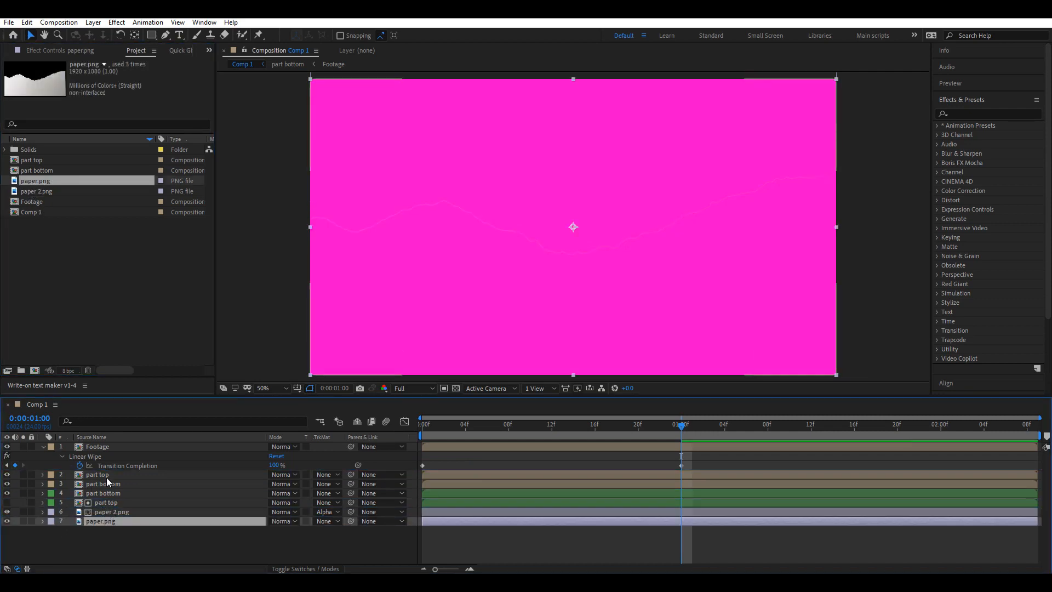
pyautogui.moveTo(108, 484); pyautogui.dragTo(111, 521)
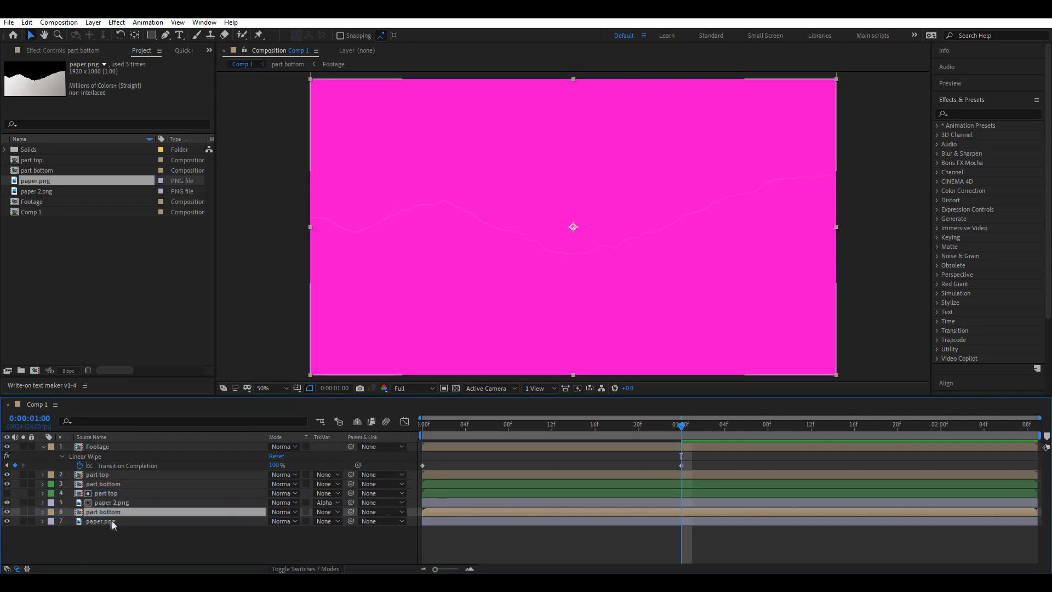
# - Set paper.png's track matte to Alpha Matte using part bottom and check the layer on its own
pyautogui.click(143, 523)
pyautogui.click(325, 522)
pyautogui.click(356, 473)
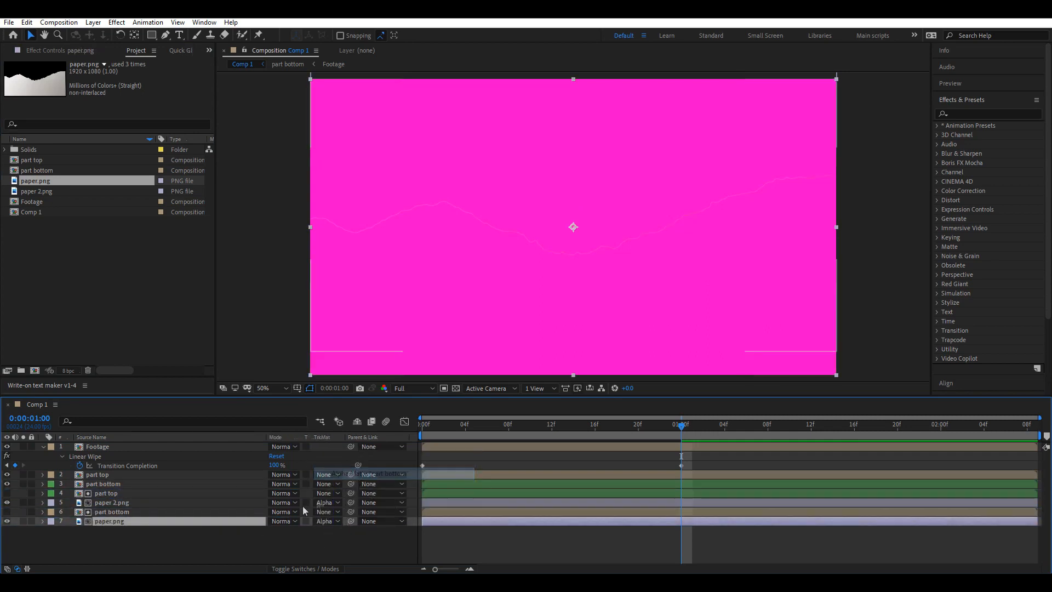
pyautogui.click(23, 520)
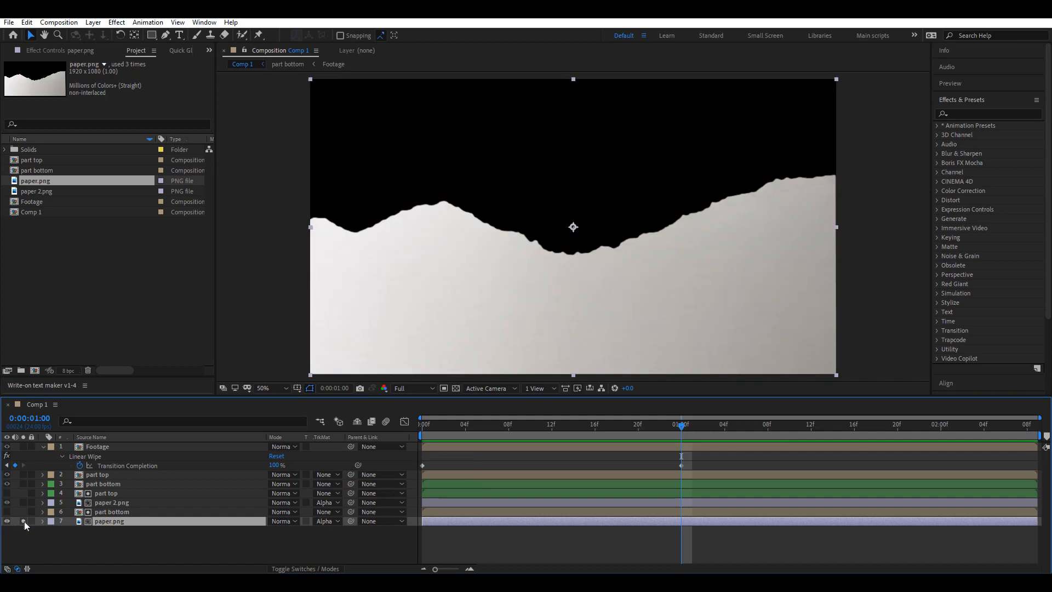
pyautogui.click(23, 521)
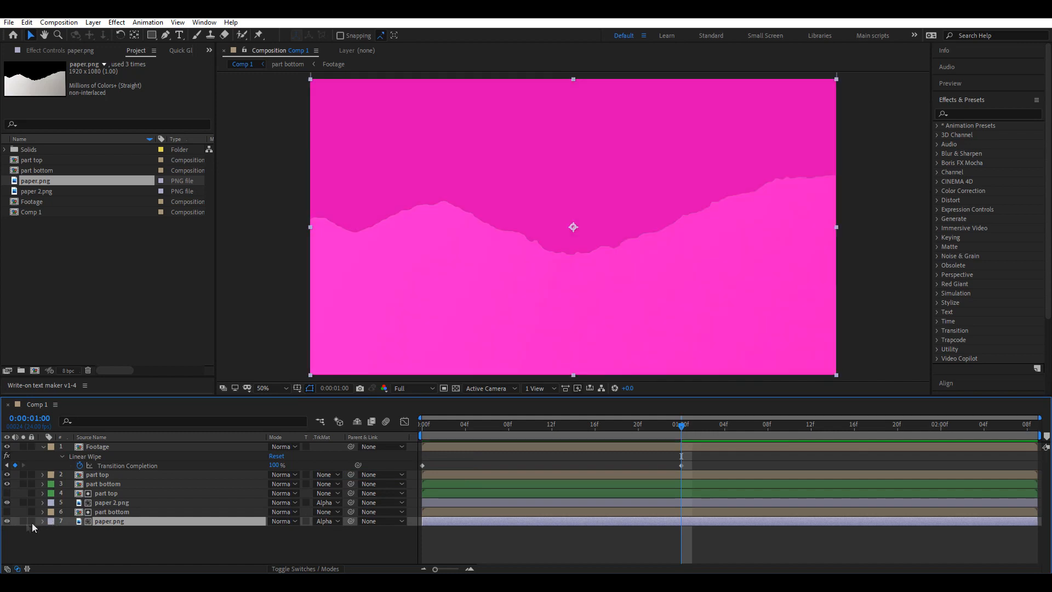
# - Pre-compose the tan part bottom matte and paper.png into a composition named "bottom back"
pyautogui.keyDown('ctrl'); pyautogui.click(120, 513); pyautogui.keyUp('ctrl')
pyautogui.rightClick(126, 512)
pyautogui.click(160, 452)
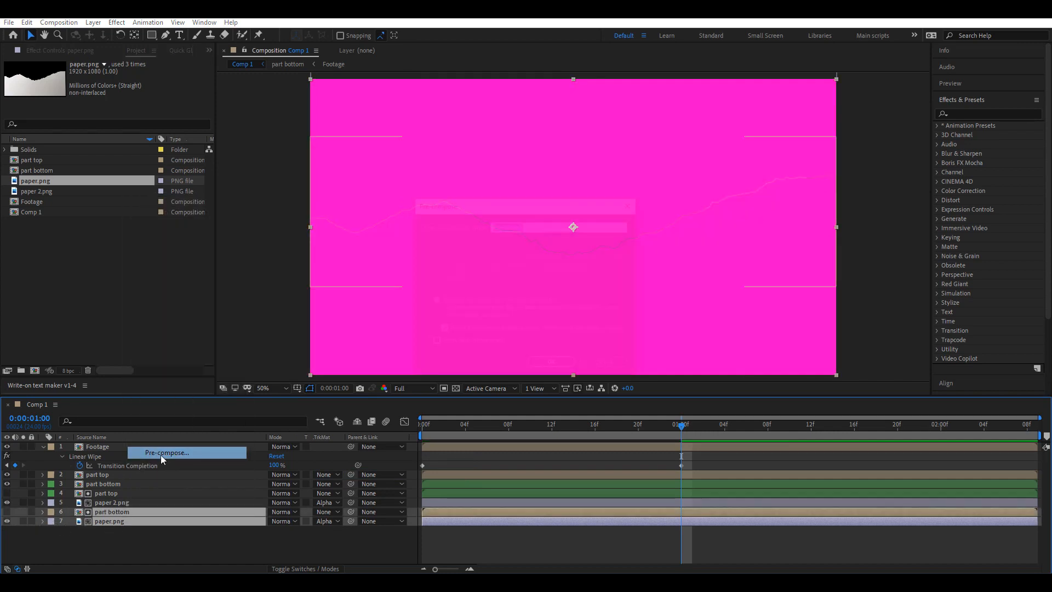
pyautogui.press('BackSpace')
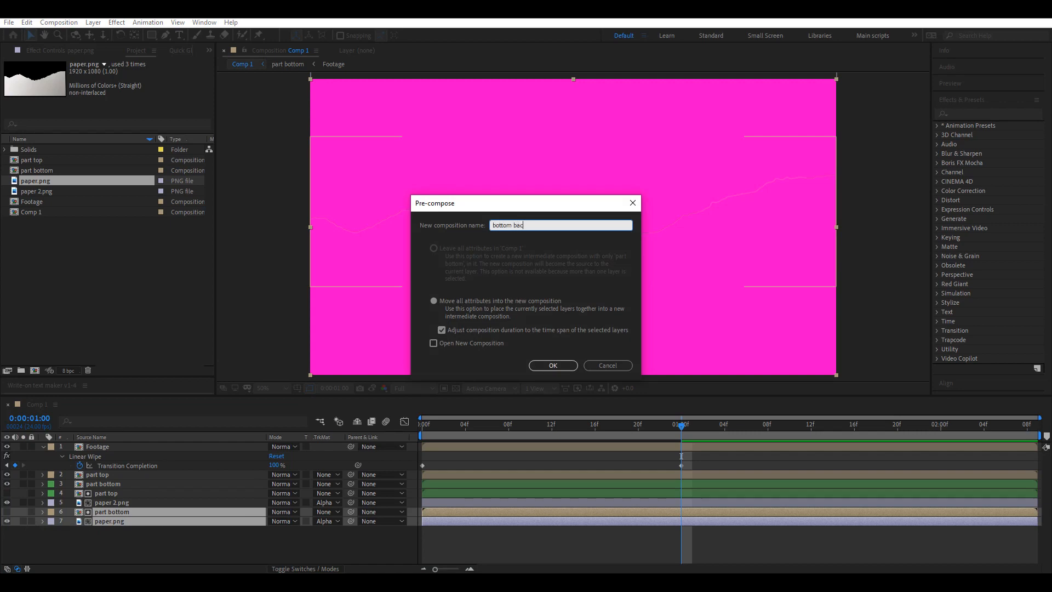
pyautogui.press('Return')
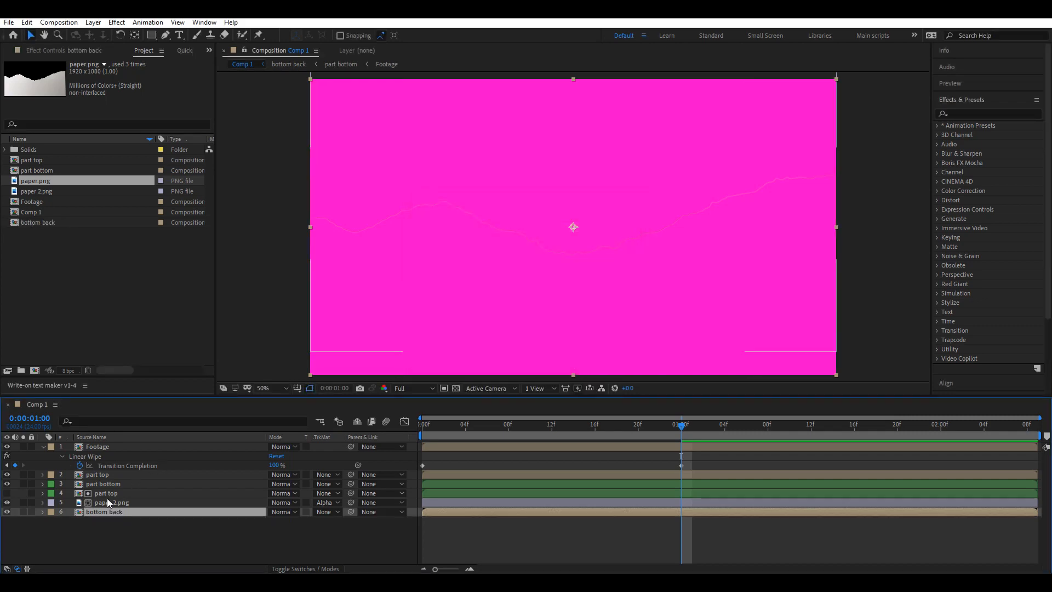
# - Pre-compose the green part top matte and paper 2.png into a composition named "top back"
pyautogui.click(107, 499)
pyautogui.keyDown('shift'); pyautogui.click(107, 492); pyautogui.keyUp('shift')
pyautogui.rightClick(108, 493)
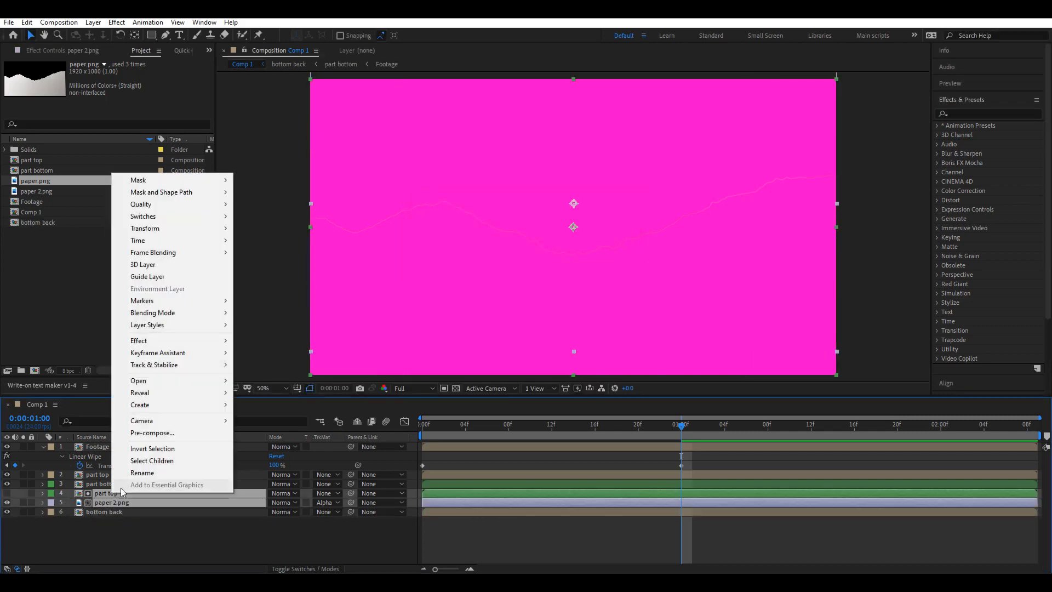
pyautogui.click(160, 438)
pyautogui.write('top back')
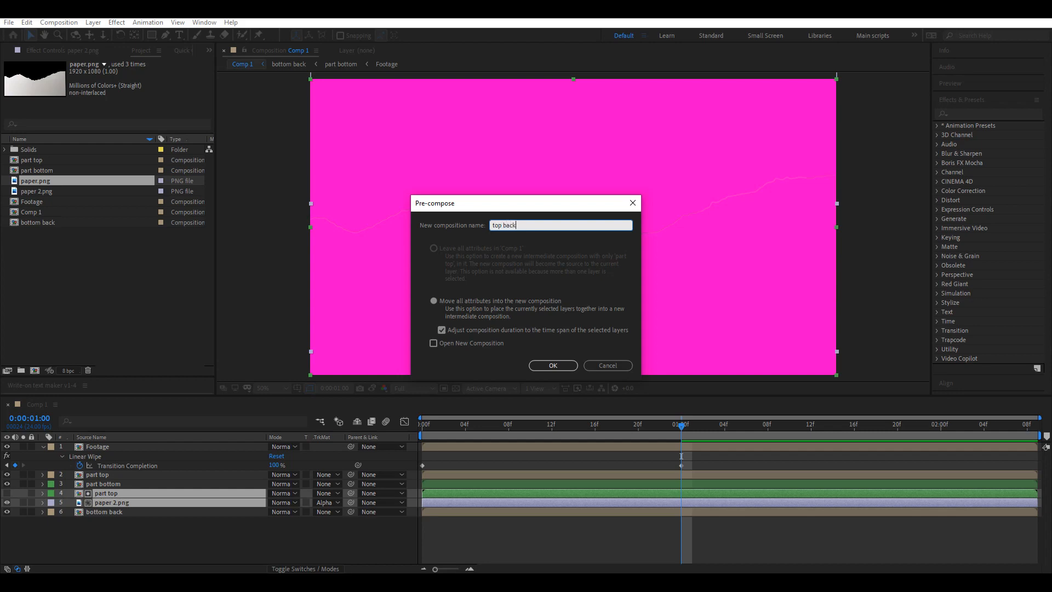
pyautogui.press('Return')
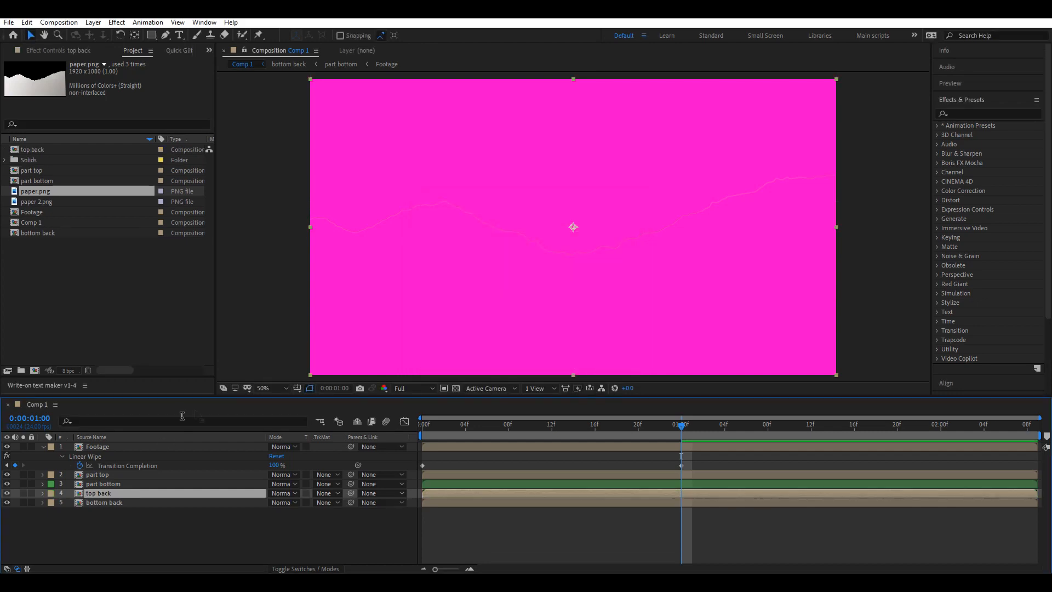
# - Hide the top back and bottom back layers and apply the CC Page Turn effect to the part bottom layer
pyautogui.click(7, 503)
pyautogui.click(114, 523)
pyautogui.click(101, 484)
pyautogui.click(959, 113)
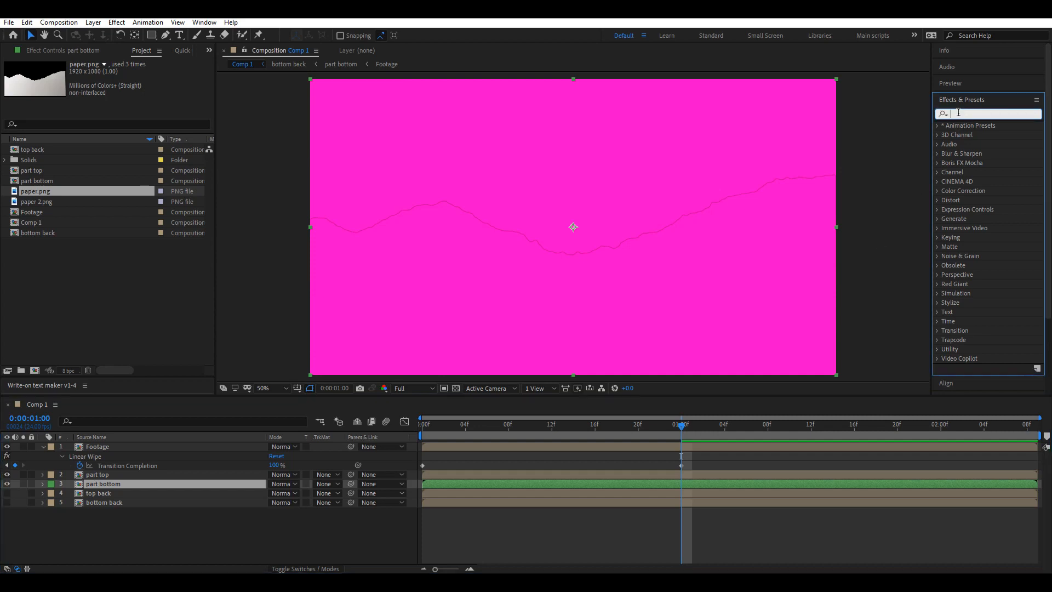
pyautogui.write('page turn')
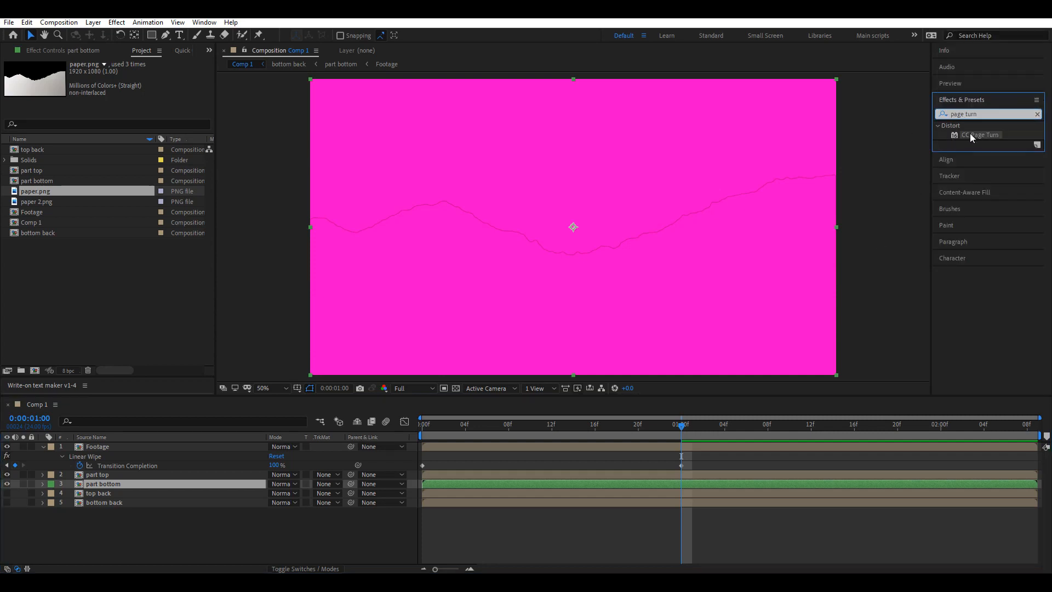
pyautogui.moveTo(970, 134); pyautogui.dragTo(103, 482)
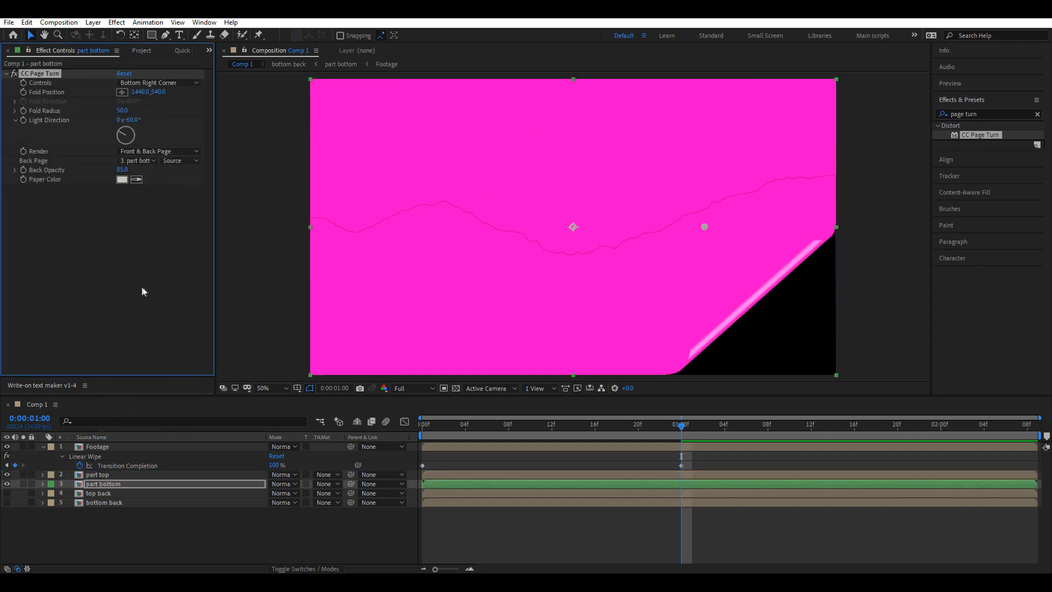
# - Set the Back Page of part bottom's CC Page Turn effect to the bottom back layer
pyautogui.click(142, 161)
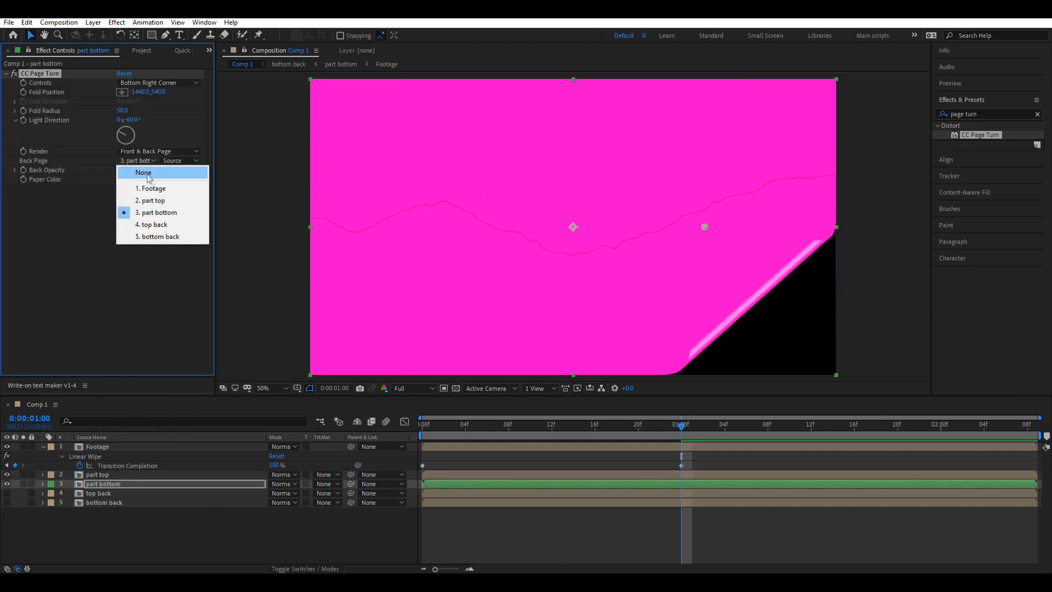
pyautogui.click(178, 238)
# - Apply CC Page Turn to the part top layer and set its Back Page to the top back layer
pyautogui.click(100, 475)
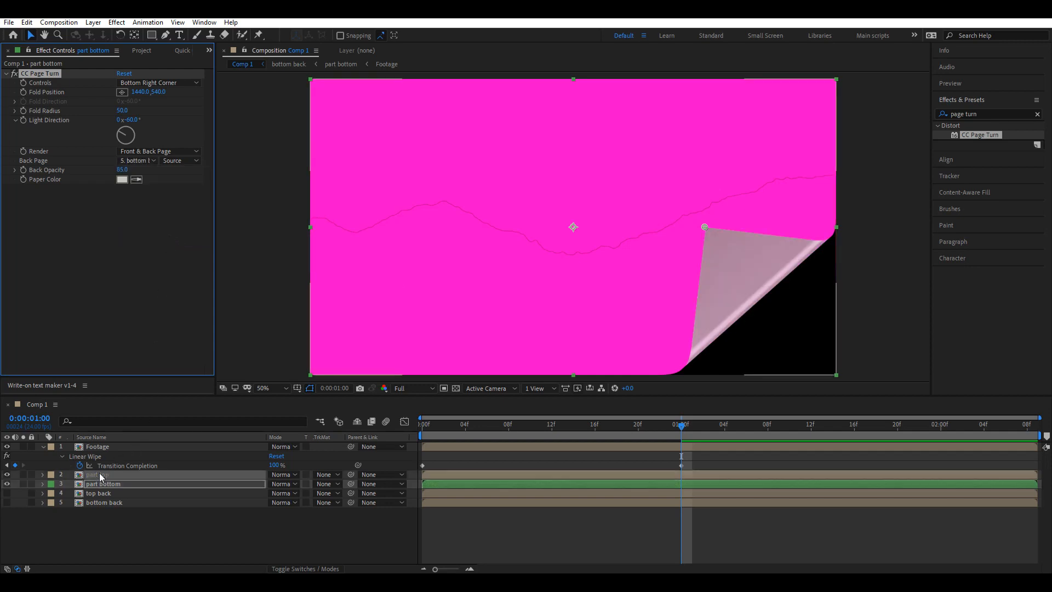
pyautogui.moveTo(969, 136); pyautogui.dragTo(109, 475)
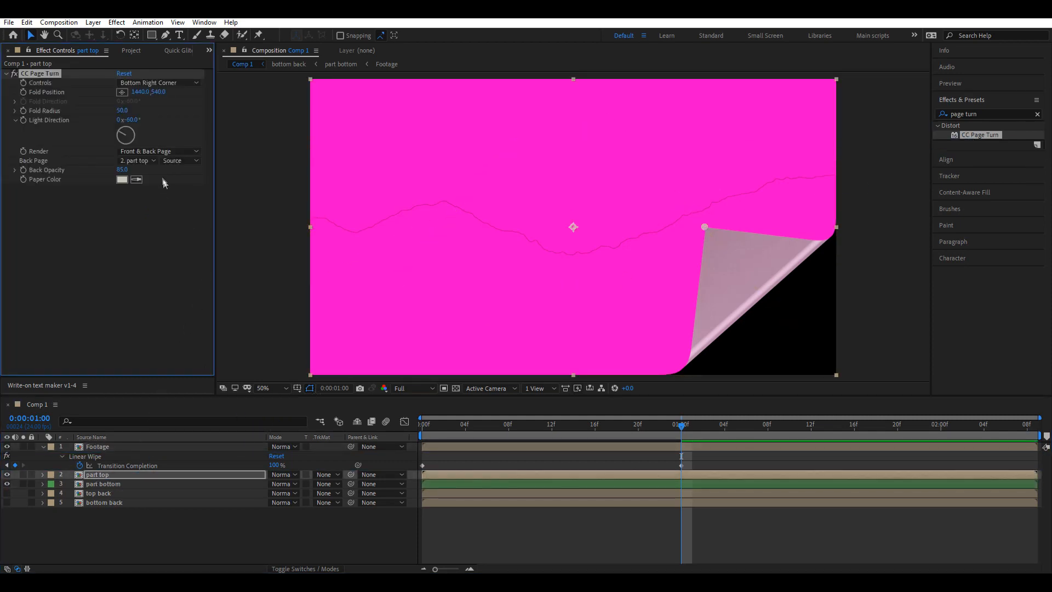
pyautogui.click(137, 161)
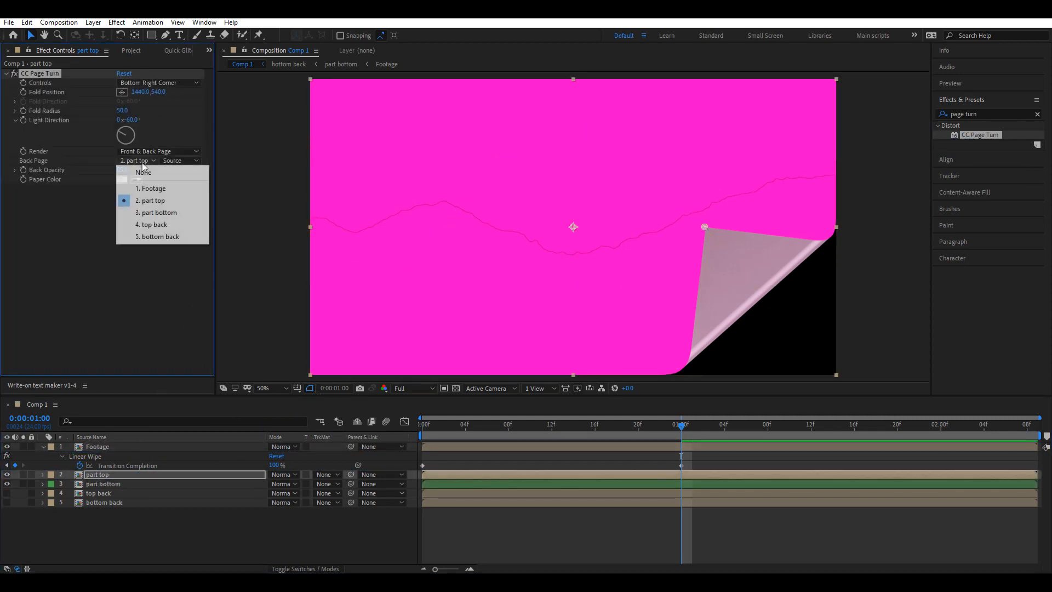
pyautogui.click(175, 226)
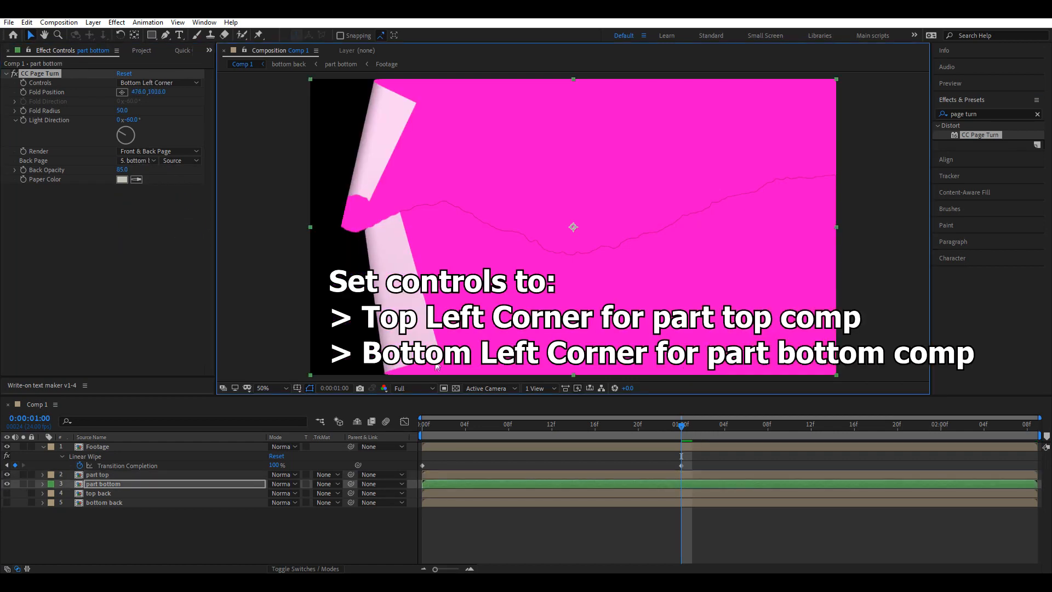
# - Set part bottom's CC Page Turn Controls to Top Left Corner and move its fold position to about 786, 824
pyautogui.moveTo(436, 366); pyautogui.dragTo(449, 344)
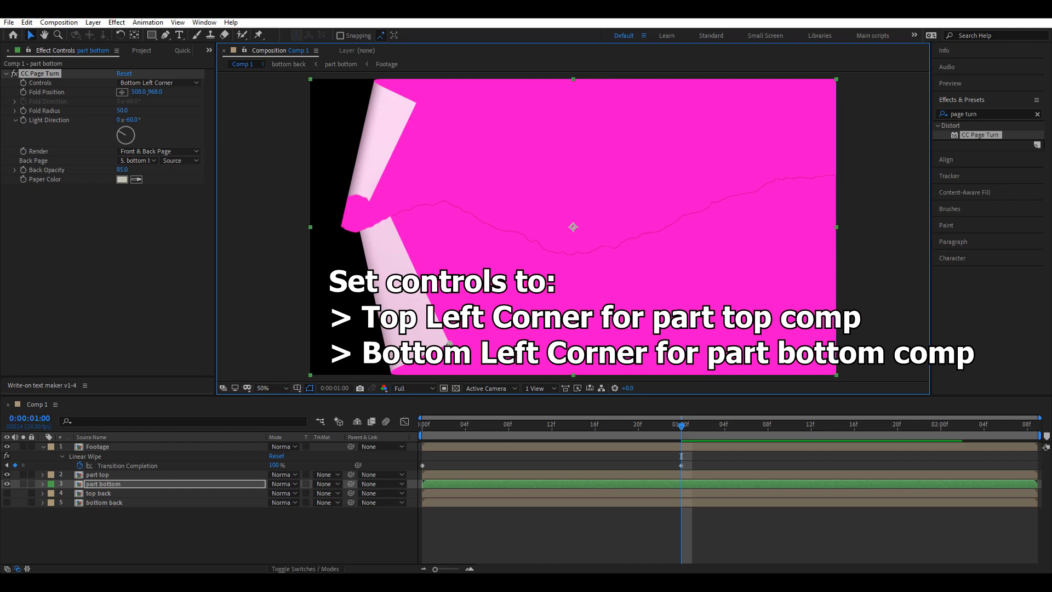
pyautogui.click(171, 83)
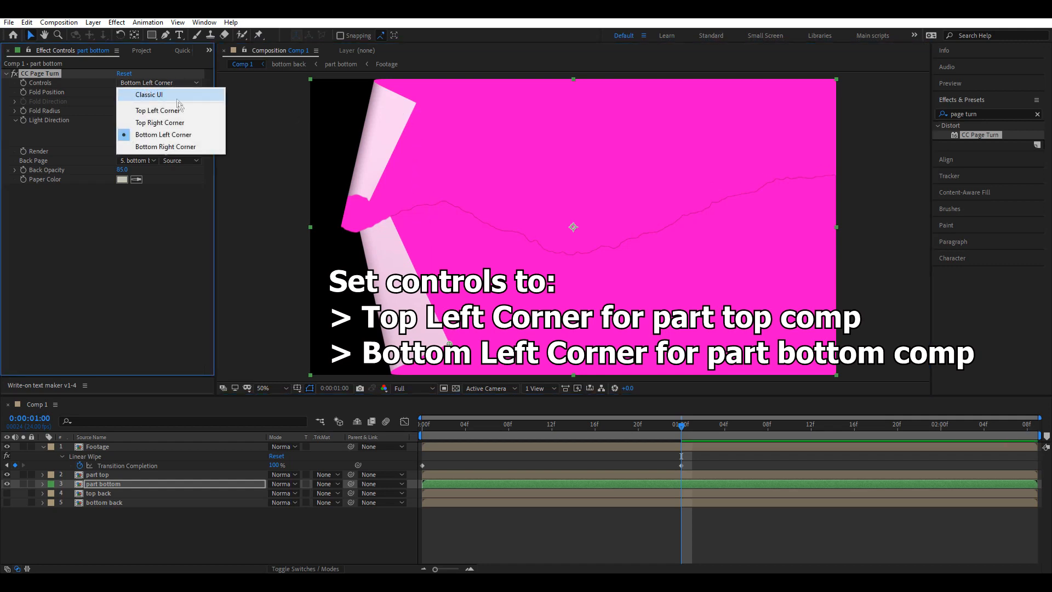
pyautogui.click(179, 110)
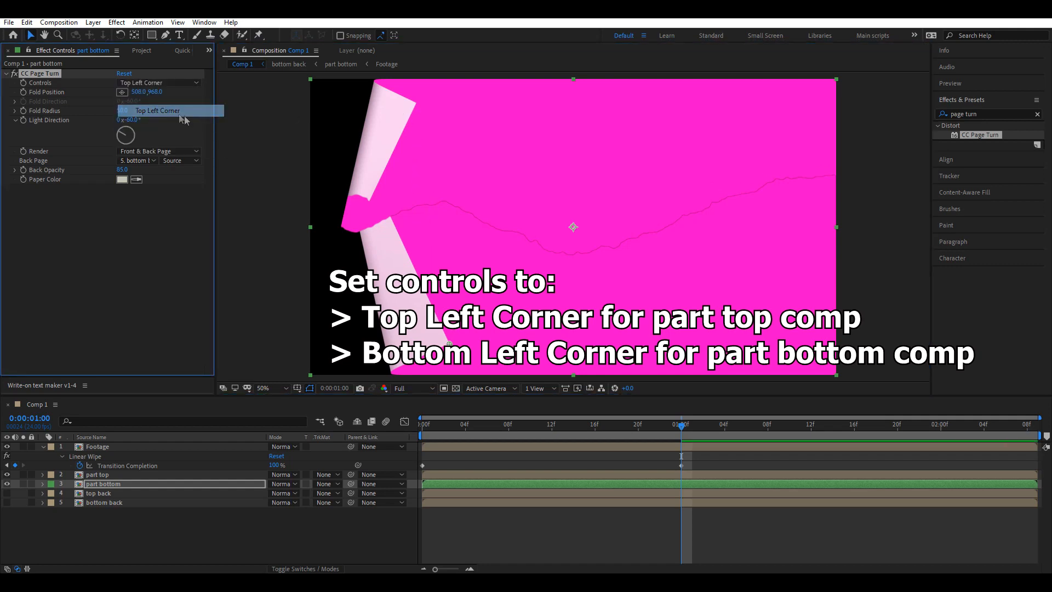
pyautogui.moveTo(448, 339); pyautogui.dragTo(528, 306)
pyautogui.hotkey('ctrl', 'z')
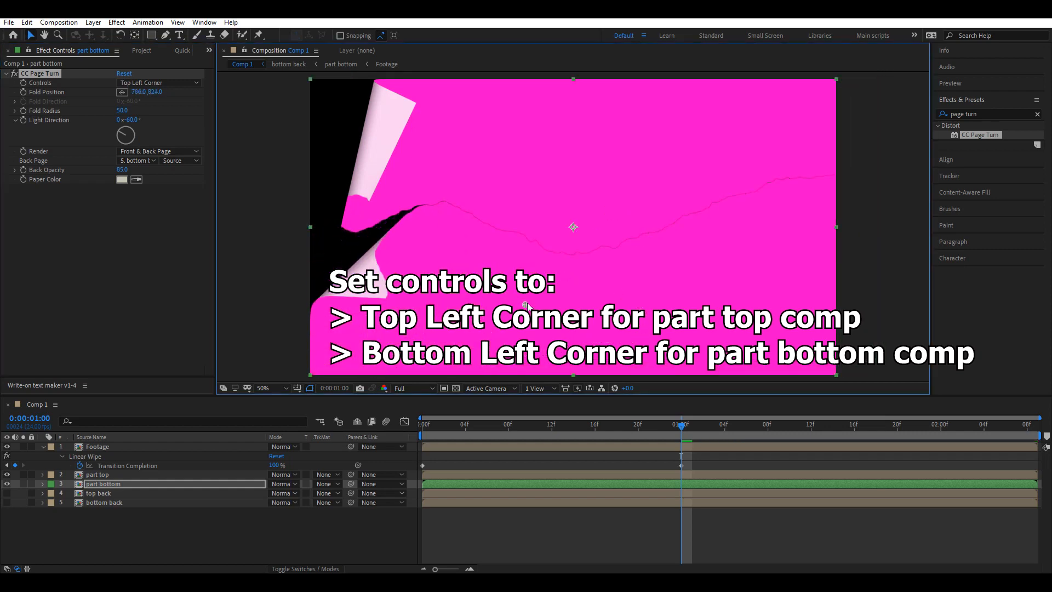
# - Set part top's CC Page Turn Controls to Bottom Left Corner and move its fold position to about 916, 500
pyautogui.click(96, 475)
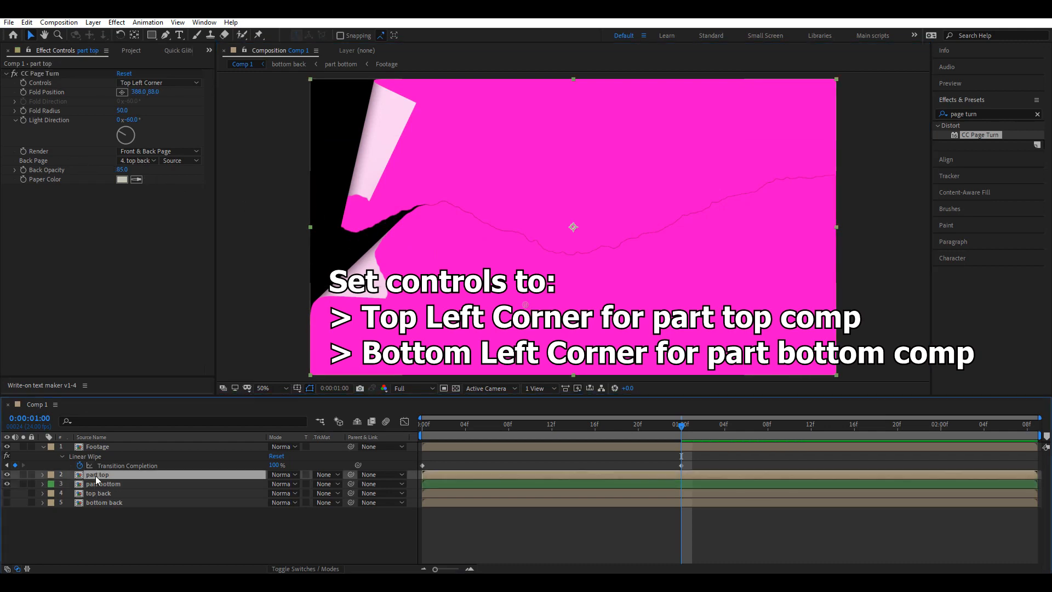
pyautogui.click(159, 82)
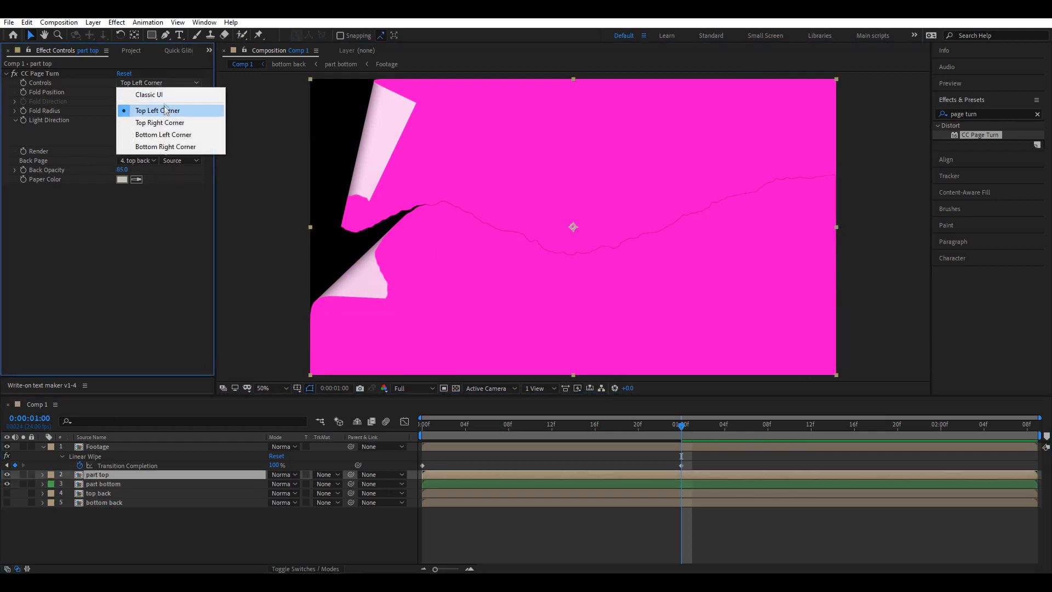
pyautogui.click(164, 134)
pyautogui.moveTo(420, 103); pyautogui.dragTo(558, 216)
# - Set the CC Page Turn Fold Radius to 125 on both part top and part bottom
pyautogui.moveTo(123, 110); pyautogui.dragTo(556, 140)
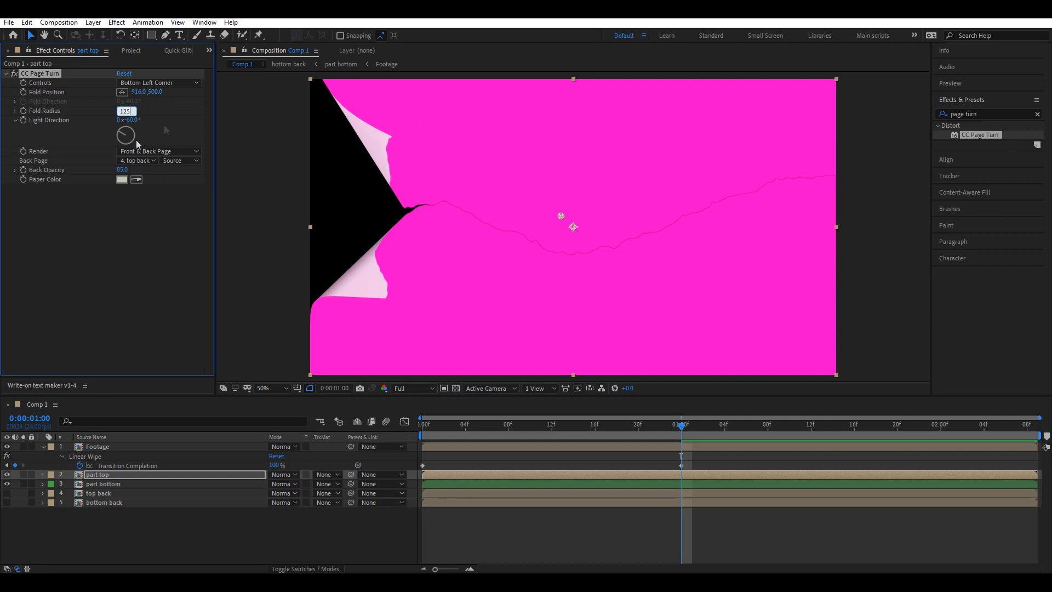
pyautogui.click(95, 485)
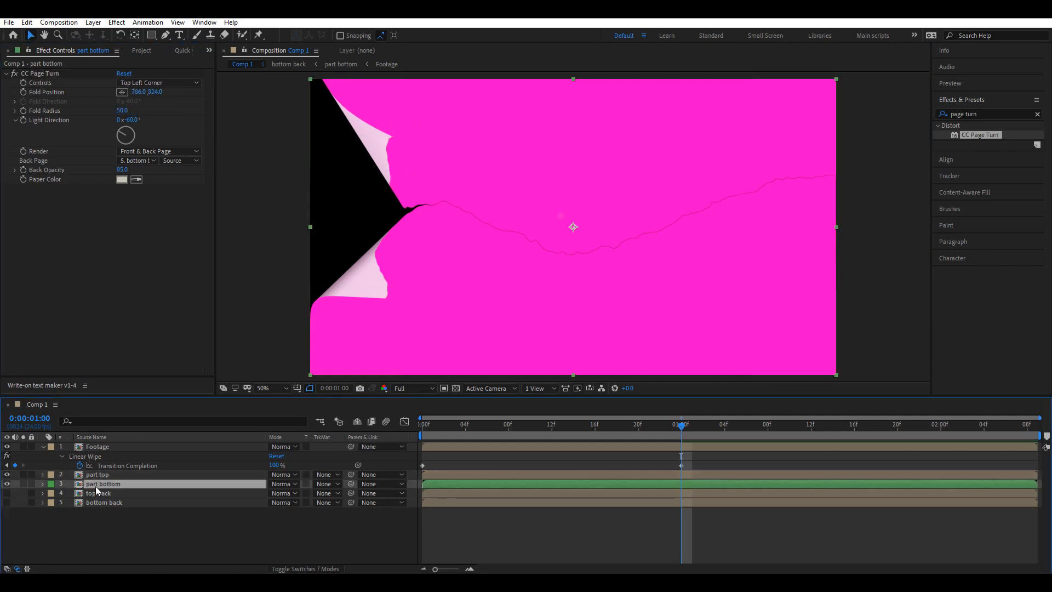
pyautogui.click(123, 111)
pyautogui.write('125')
pyautogui.press('Return')
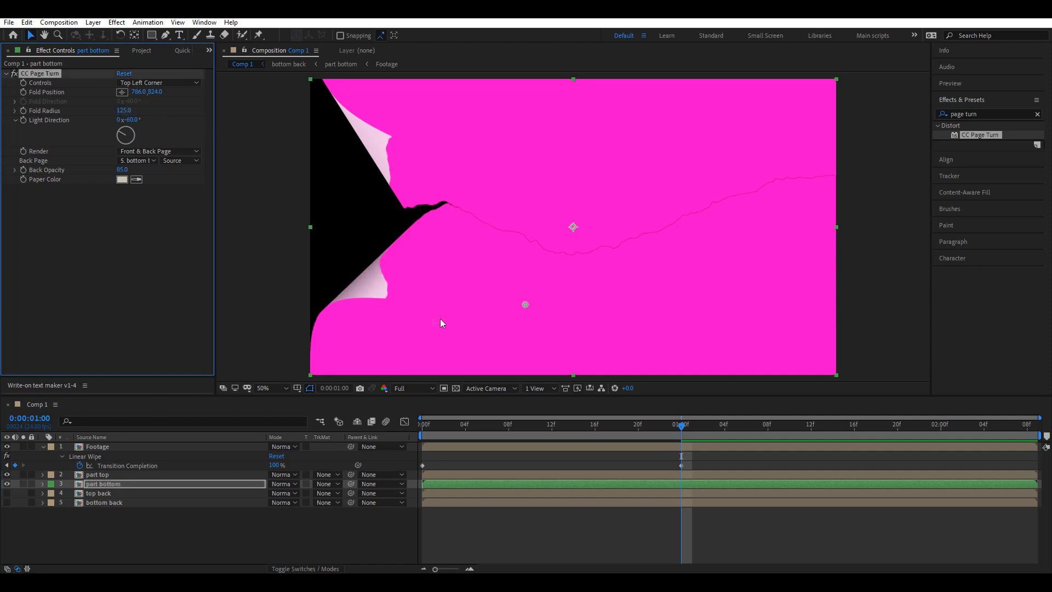
# - Start Fold Position keyframes at frame 0 on part bottom and part top, and reveal the keyframed properties of both layers
pyautogui.scroll(-2, 491, 288)
pyautogui.scroll(2, 490, 288)
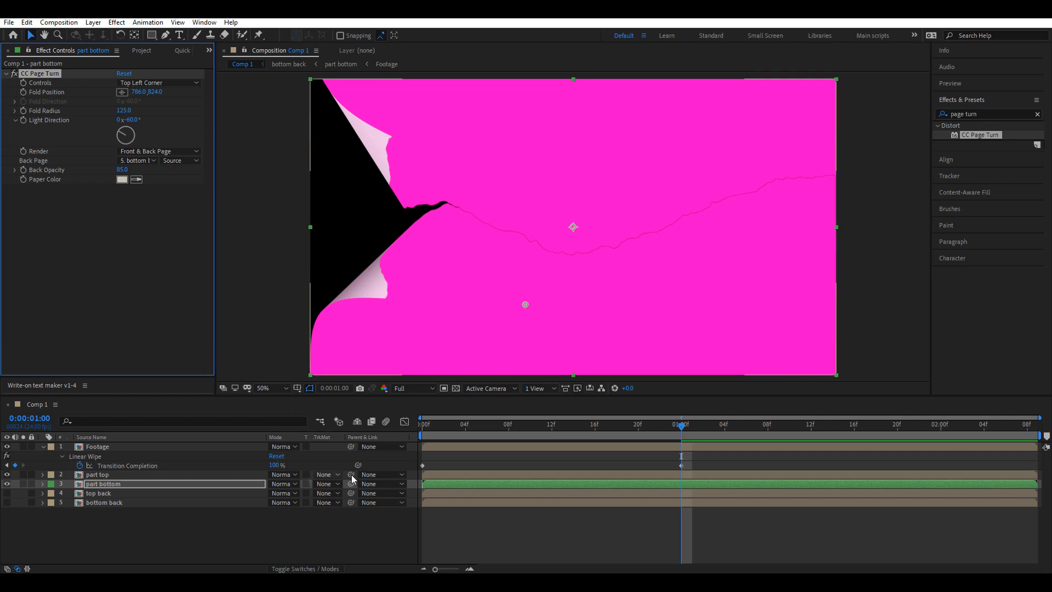
pyautogui.click(420, 431)
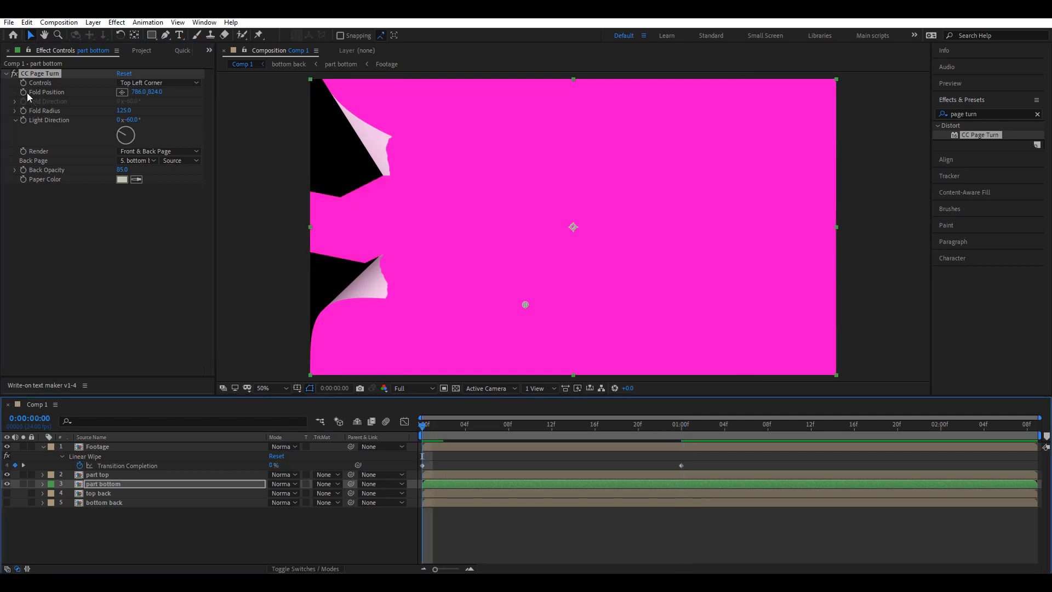
pyautogui.click(25, 94)
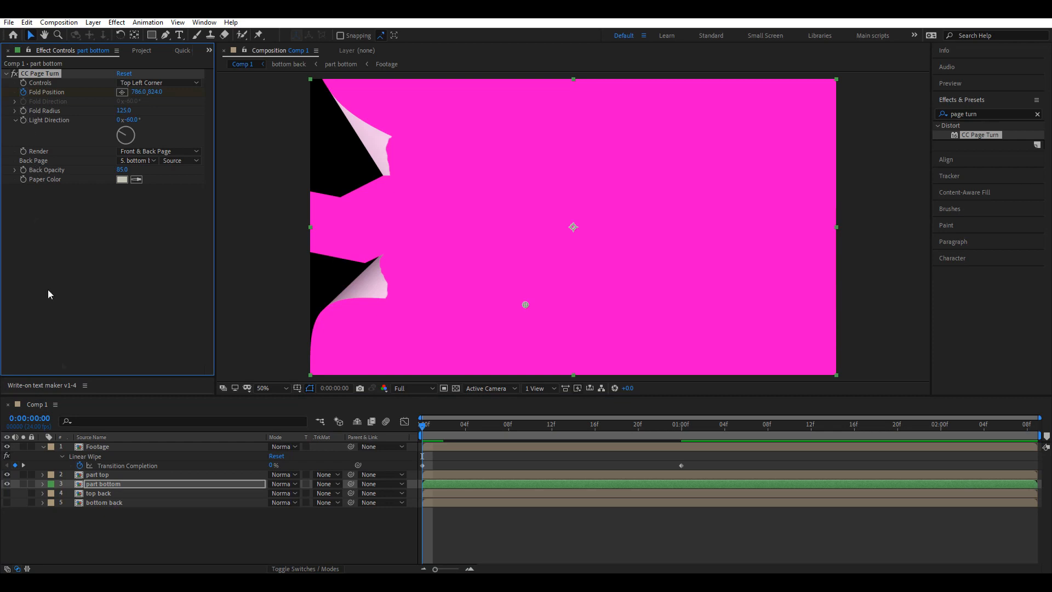
pyautogui.hotkey('ctrl', 'Up')
pyautogui.click(23, 92)
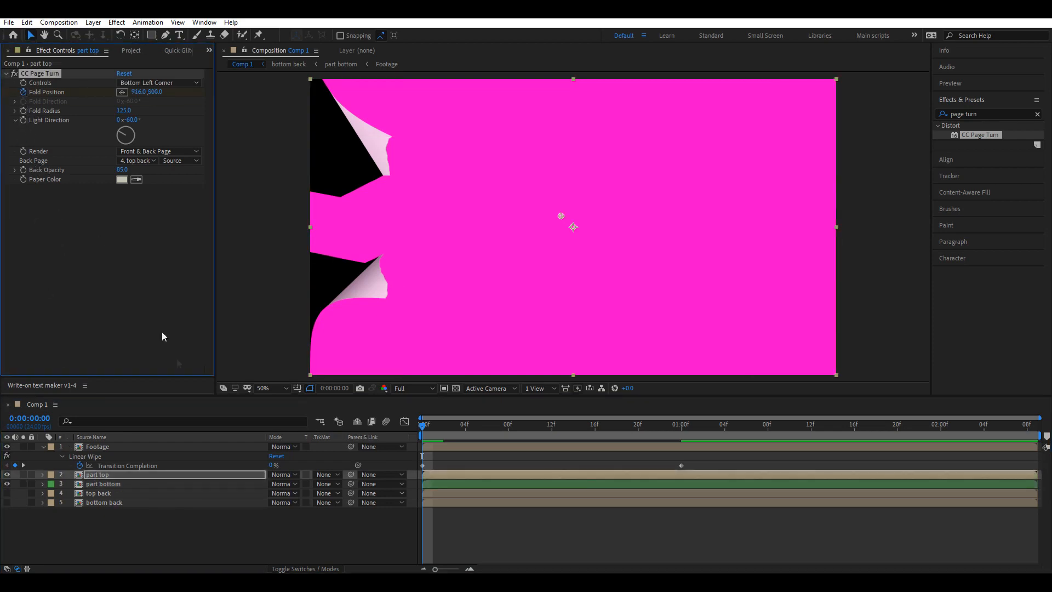
pyautogui.press('u')
pyautogui.click(103, 502)
pyautogui.press('u')
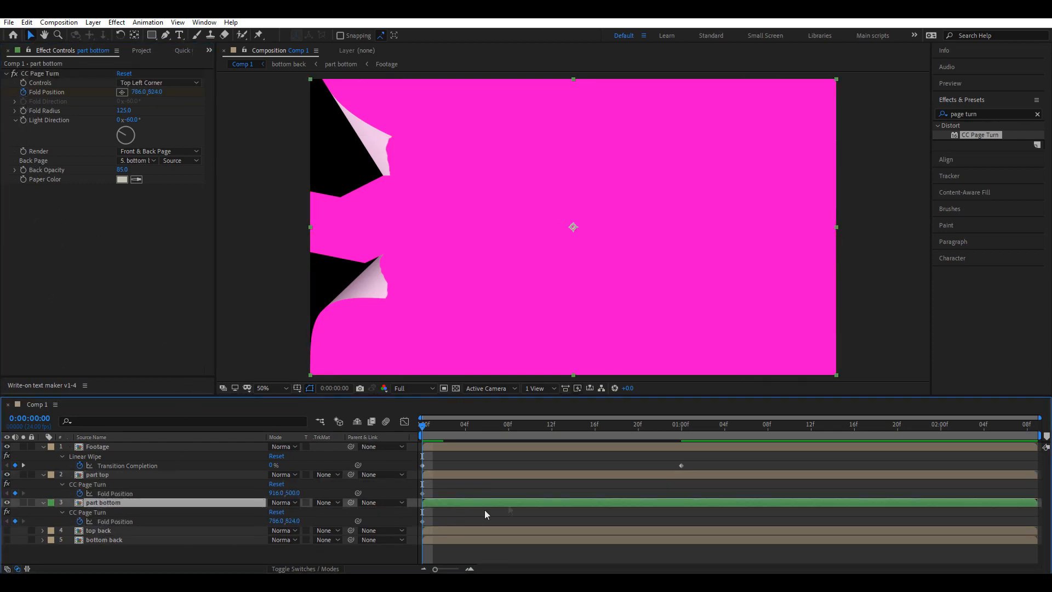
# - Add Fold Position keyframes at 0:00:01:00 for both part top and part bottom
pyautogui.click(679, 433)
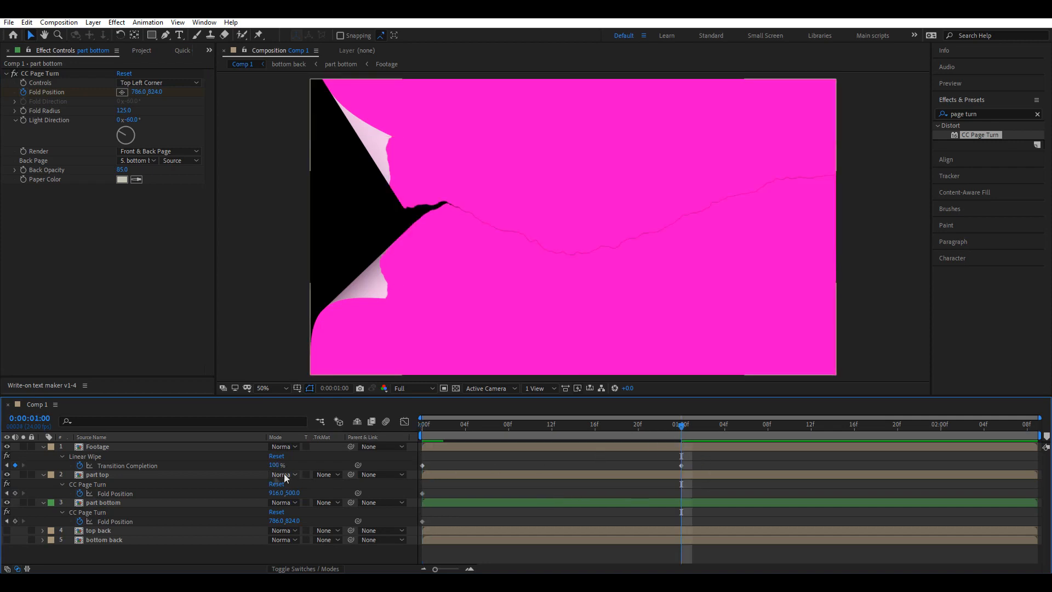
pyautogui.click(15, 493)
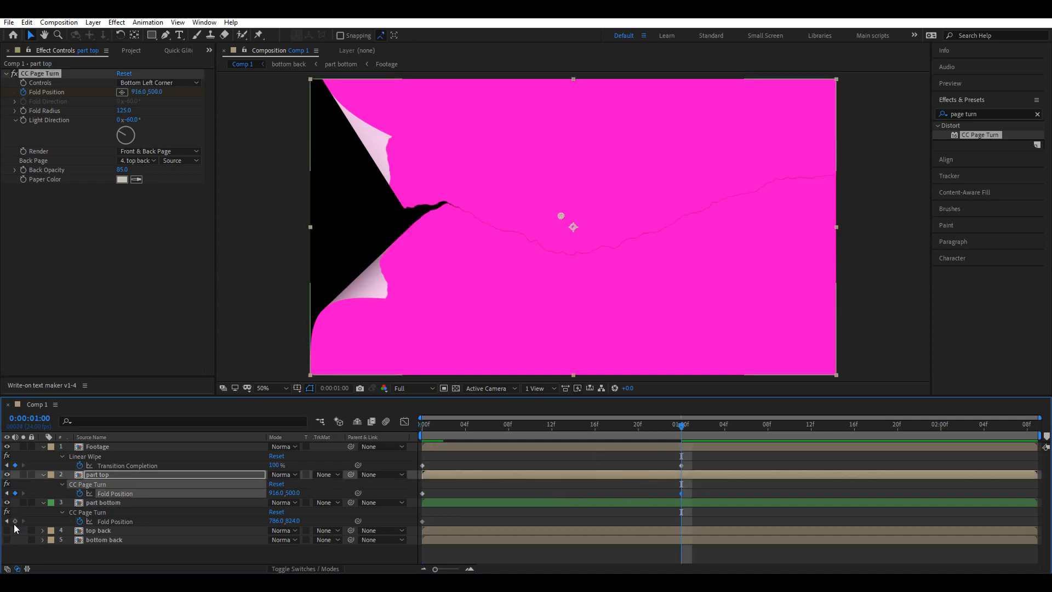
pyautogui.click(14, 521)
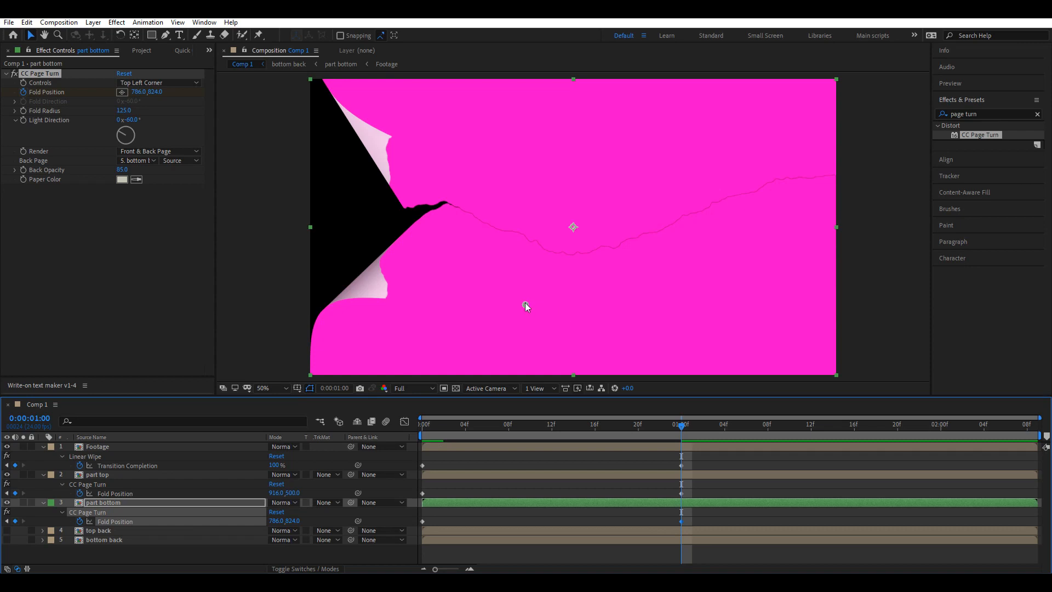
# - At one second, move part bottom's fold position to about 3992, 1660 and part top's to about 4050, -168, turning both pages off screen
pyautogui.moveTo(525, 304); pyautogui.dragTo(1051, 542)
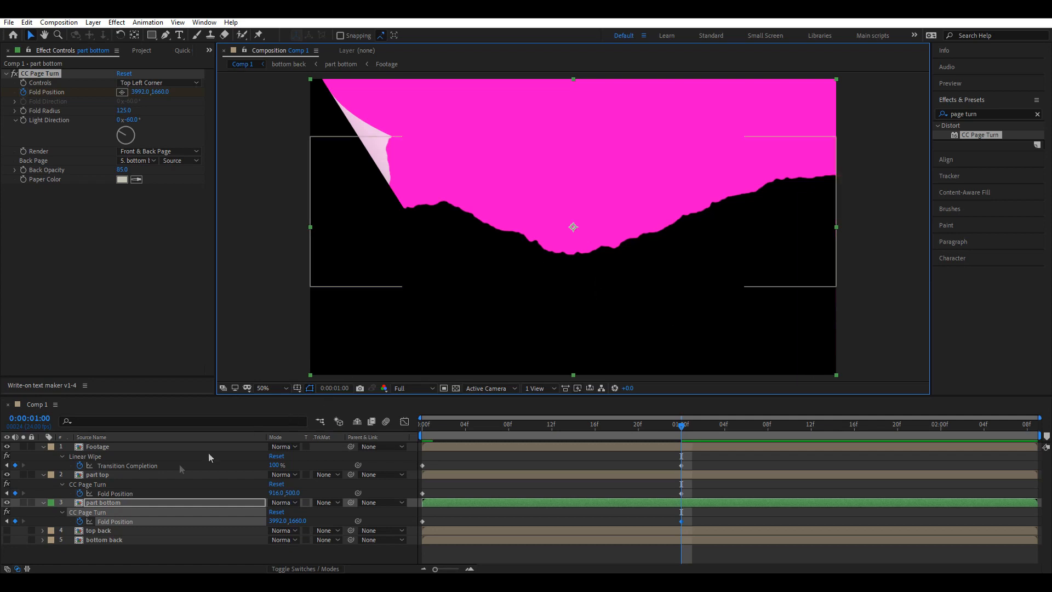
pyautogui.click(114, 475)
pyautogui.click(47, 81)
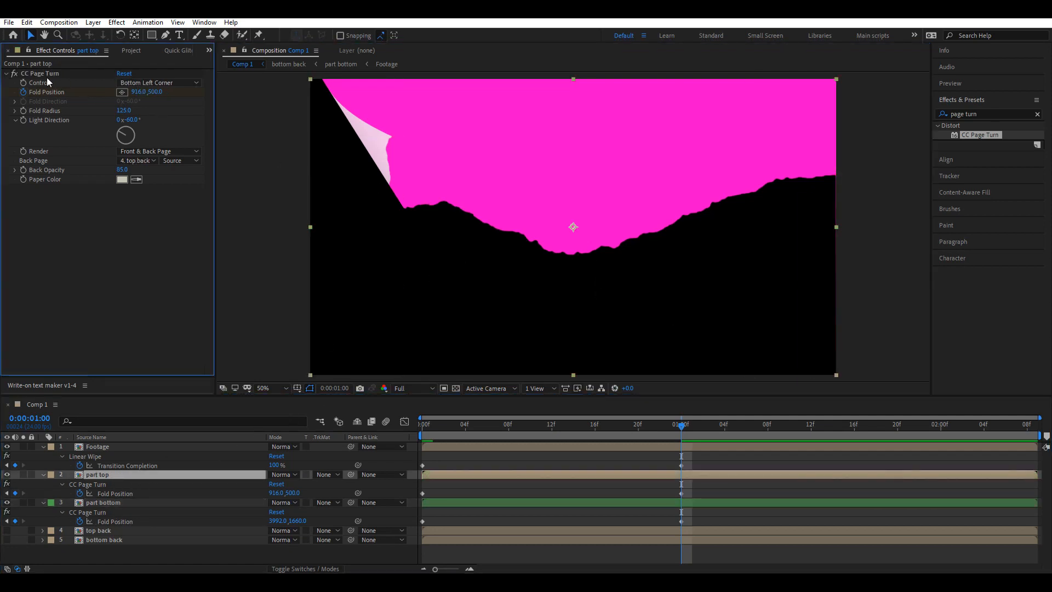
pyautogui.click(55, 75)
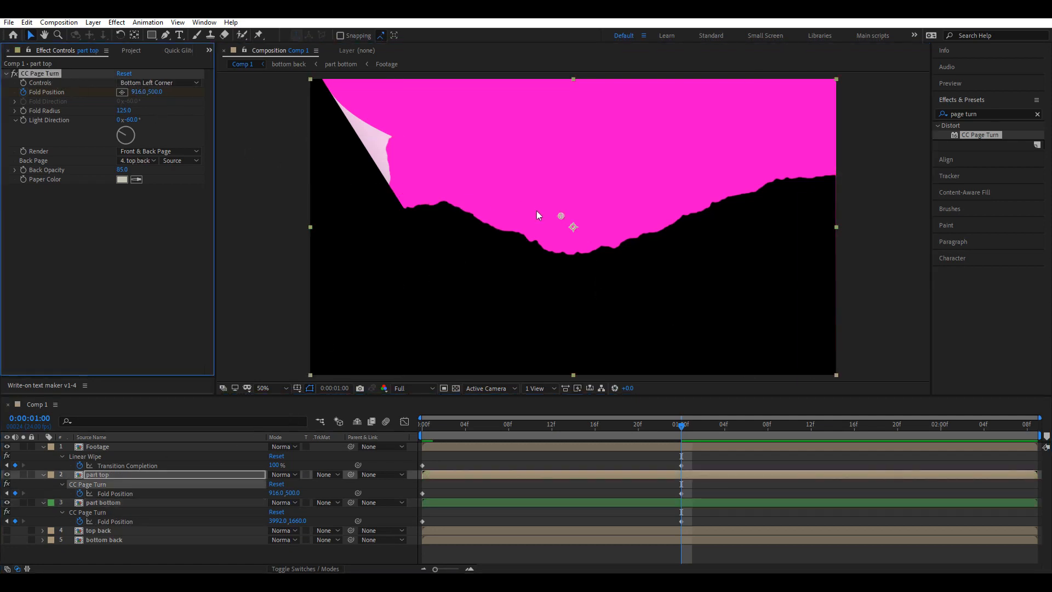
pyautogui.moveTo(563, 216); pyautogui.dragTo(1050, 26)
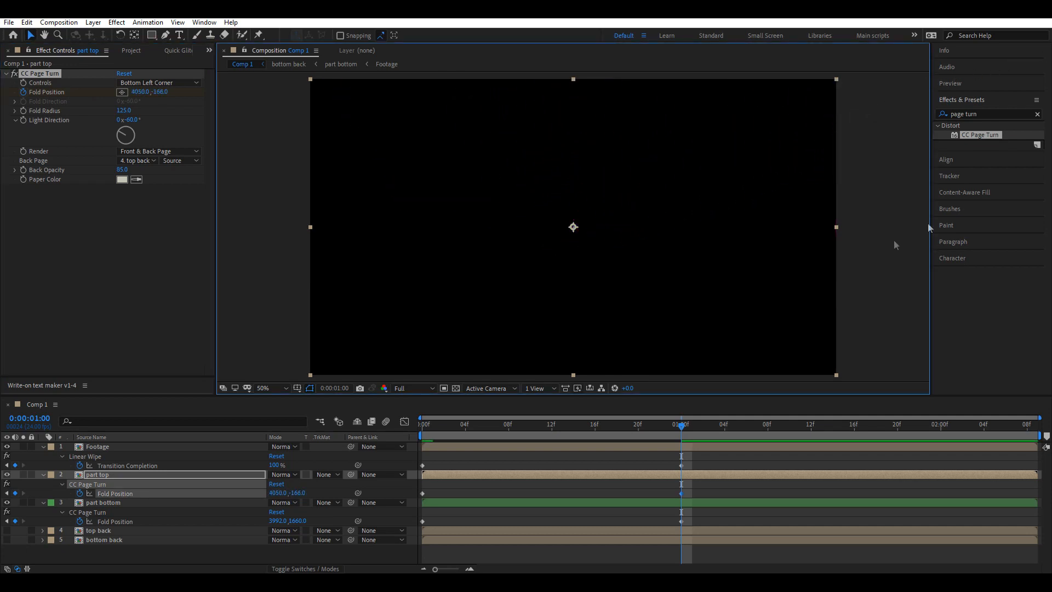
# - At frame 0, move part bottom's fold position to about 152, 548 and part top's to about -120, 496
pyautogui.moveTo(442, 429); pyautogui.dragTo(408, 435)
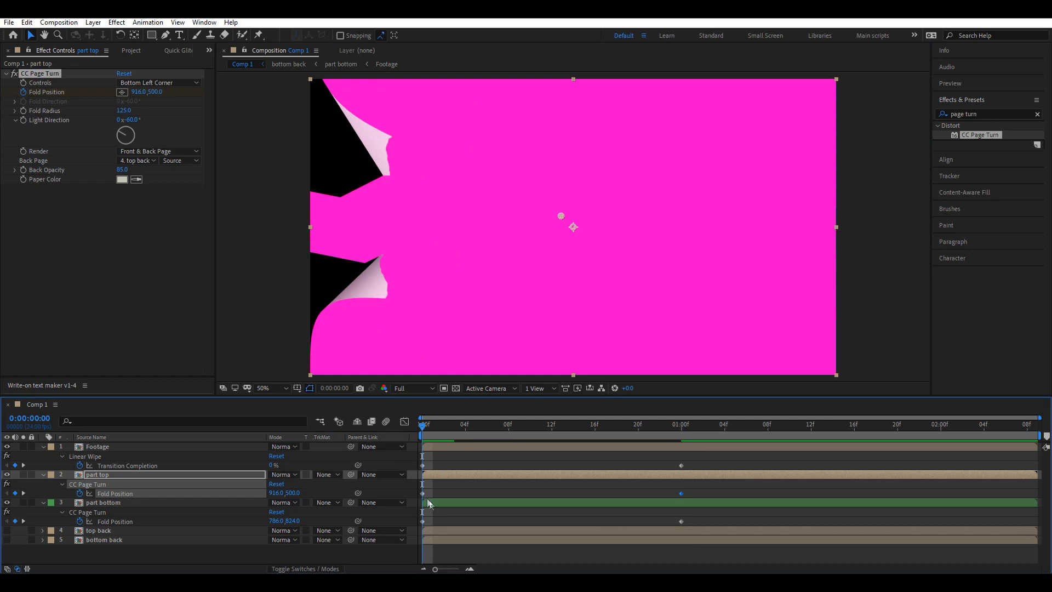
pyautogui.click(423, 521)
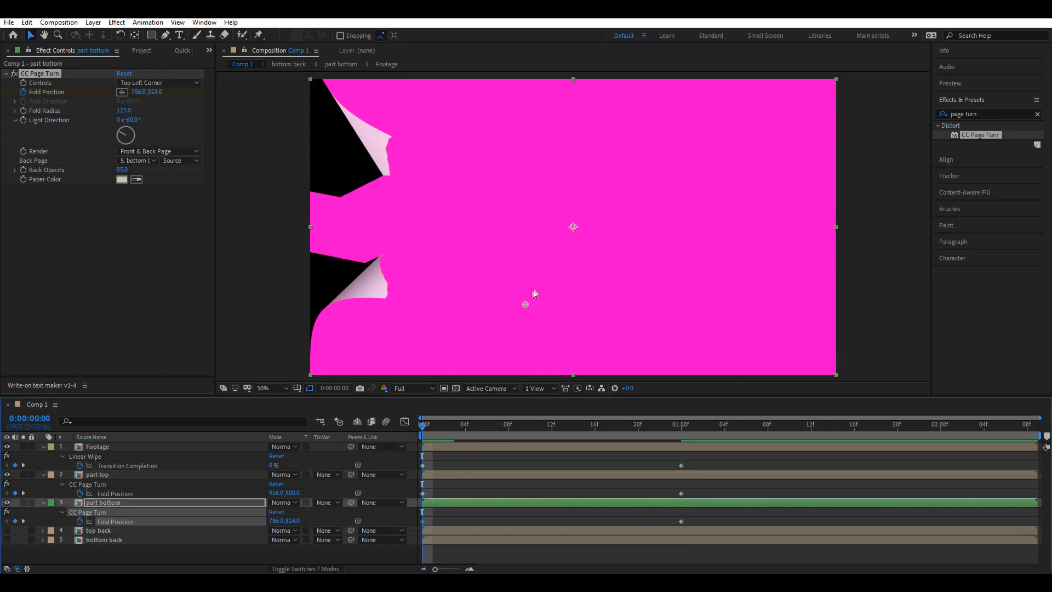
pyautogui.moveTo(525, 305); pyautogui.dragTo(343, 225)
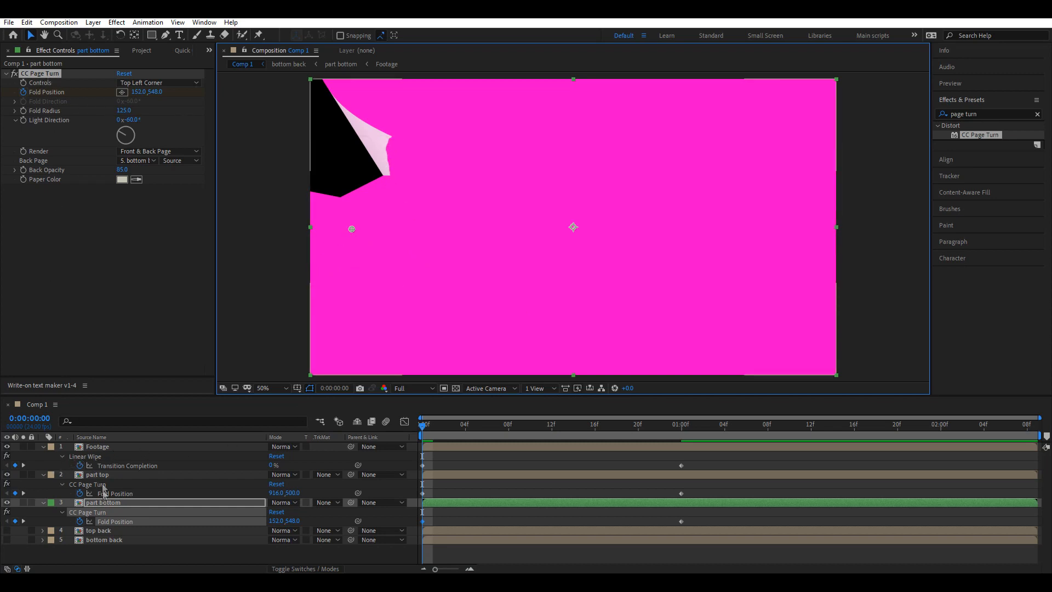
pyautogui.click(101, 475)
pyautogui.click(72, 75)
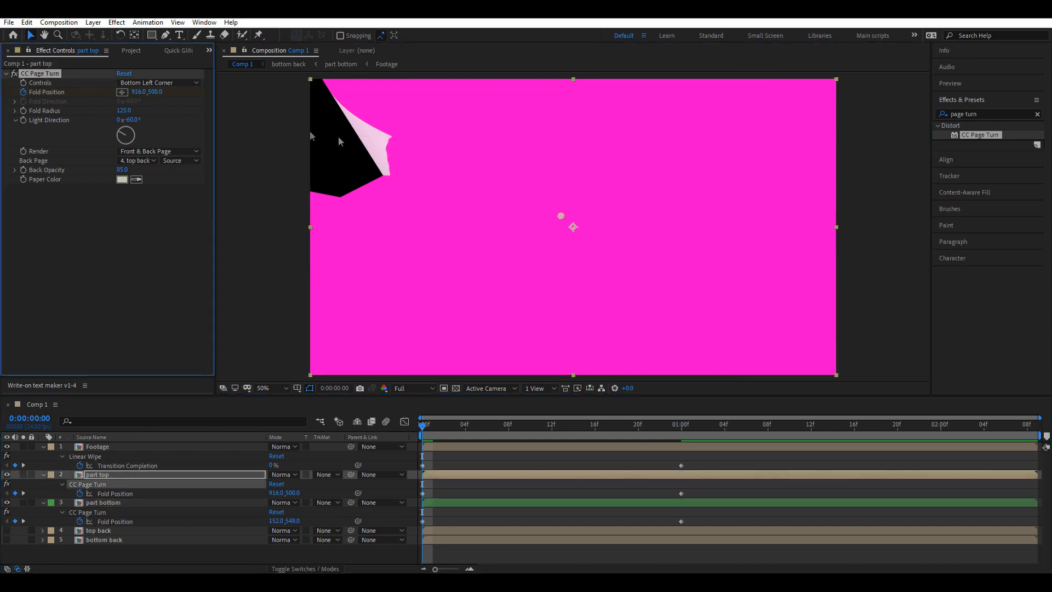
pyautogui.moveTo(561, 217); pyautogui.dragTo(315, 217)
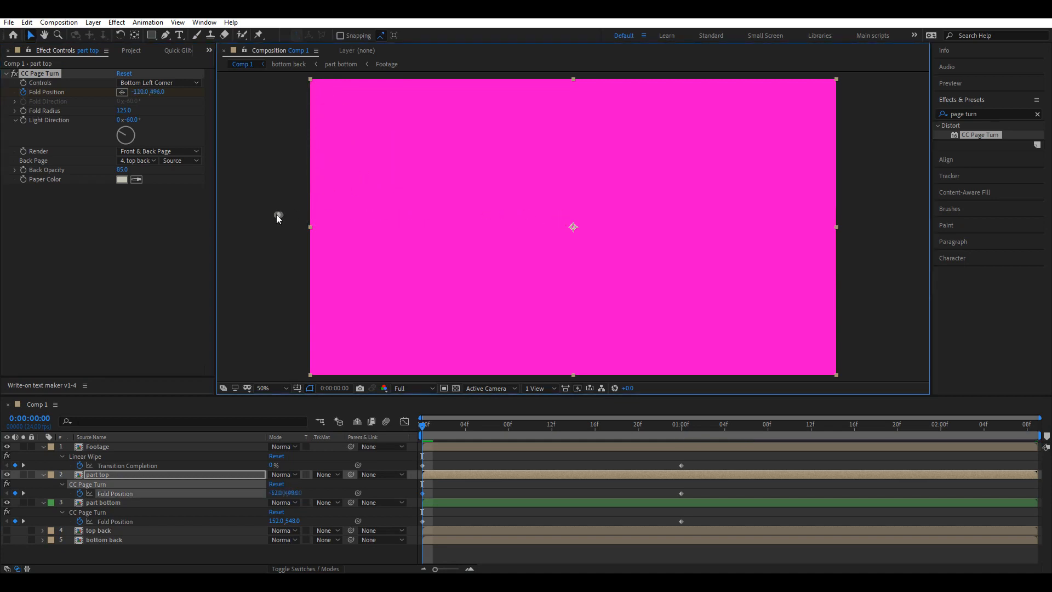
# - Move part bottom's fold position at frame 0 to about -128, 552 and scrub through the timeline to preview the tear
pyautogui.click(430, 502)
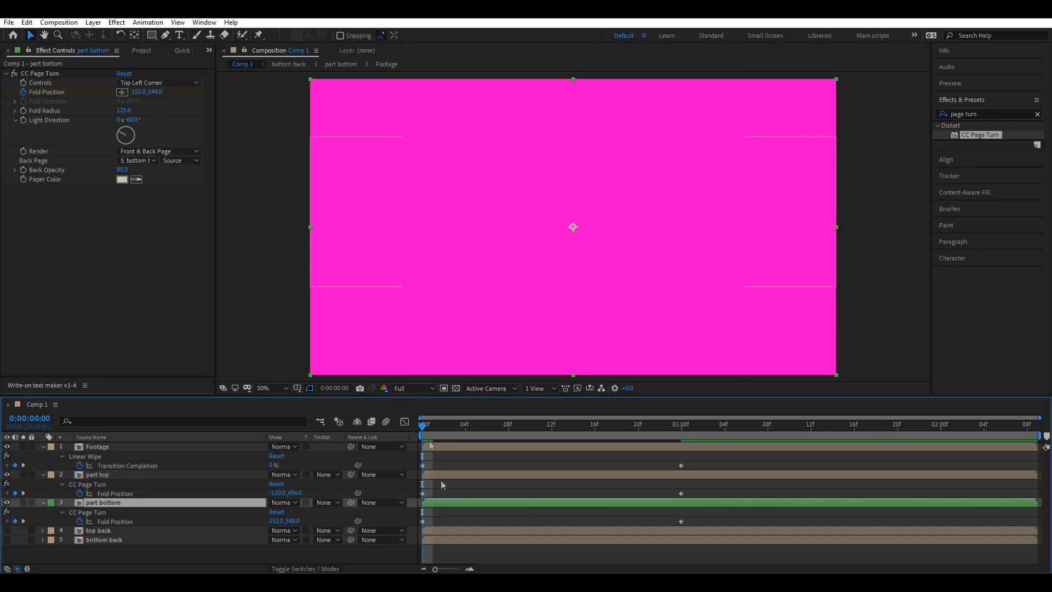
pyautogui.click(88, 512)
pyautogui.moveTo(351, 229); pyautogui.dragTo(350, 229)
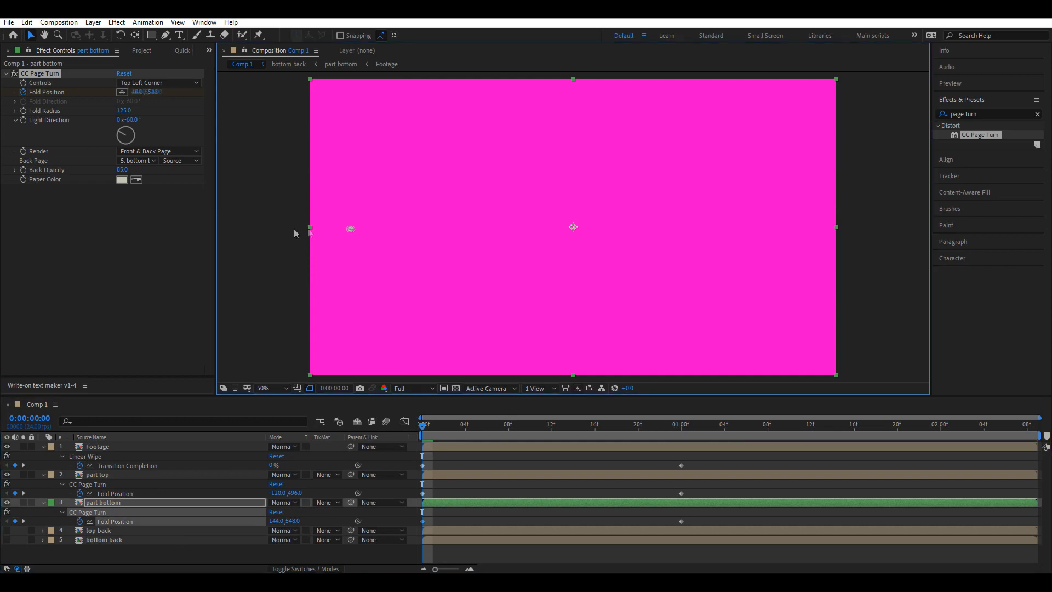
pyautogui.click(437, 489)
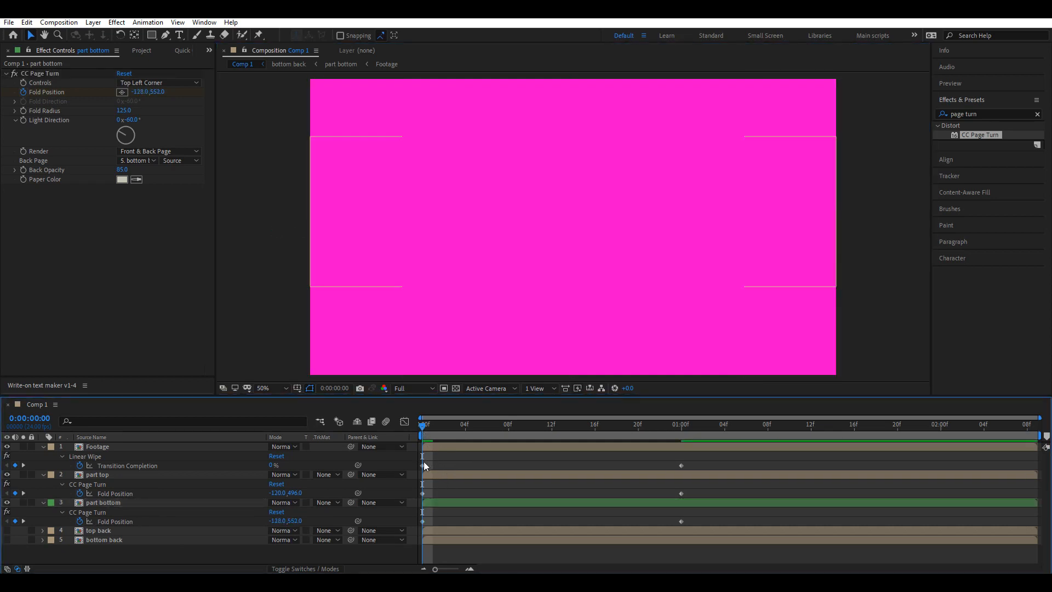
pyautogui.moveTo(425, 430); pyautogui.dragTo(624, 444)
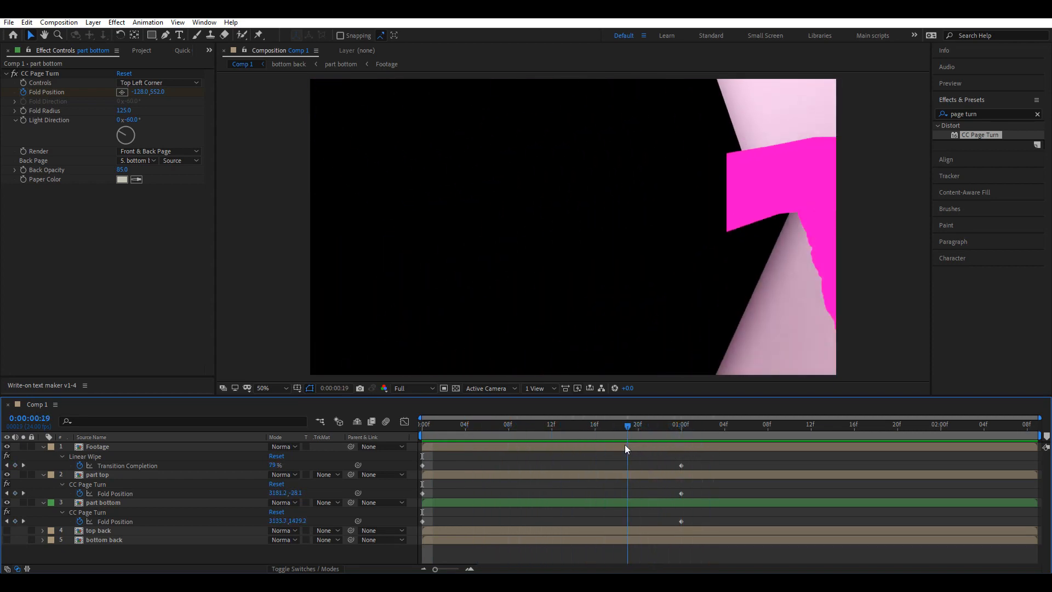
# - Move the Footage layer's last Linear Wipe Transition Completion keyframe earlier to 0:00:00:16 and preview the tear
pyautogui.moveTo(681, 465); pyautogui.dragTo(448, 462)
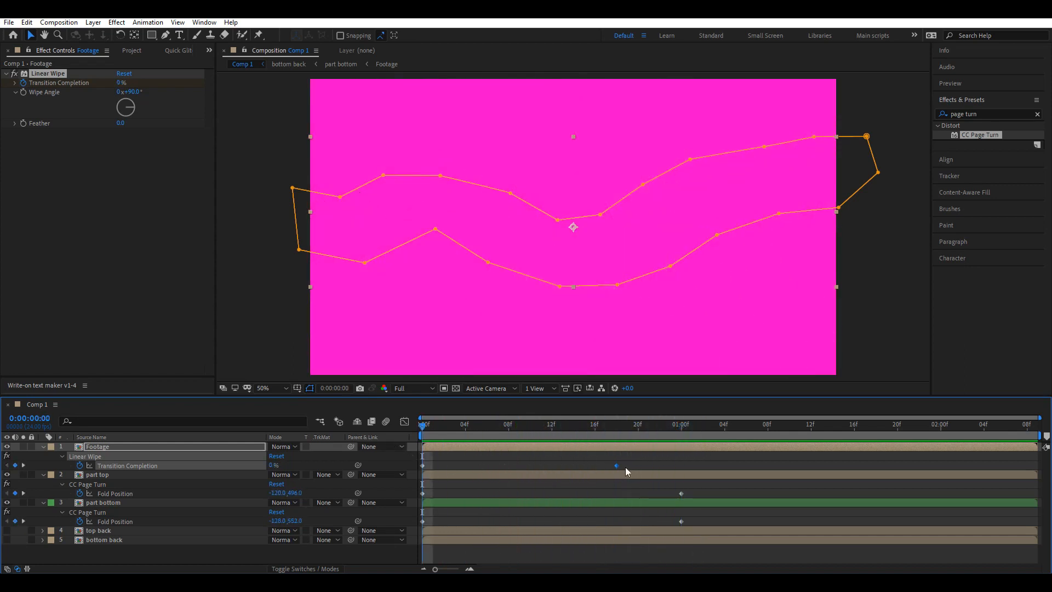
pyautogui.moveTo(617, 465); pyautogui.dragTo(595, 465)
pyautogui.click(523, 456)
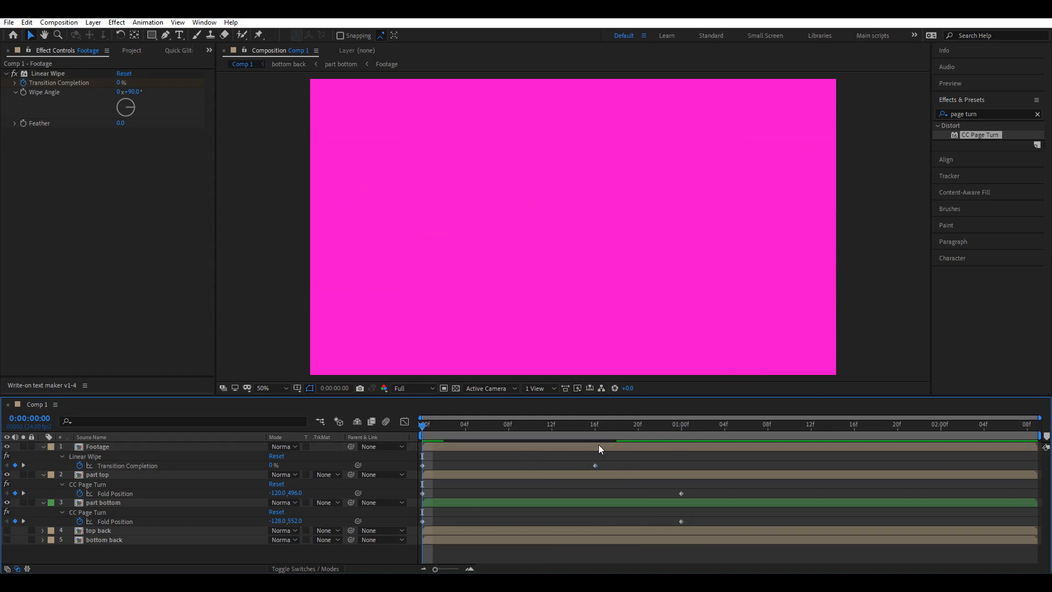
pyautogui.press('space')
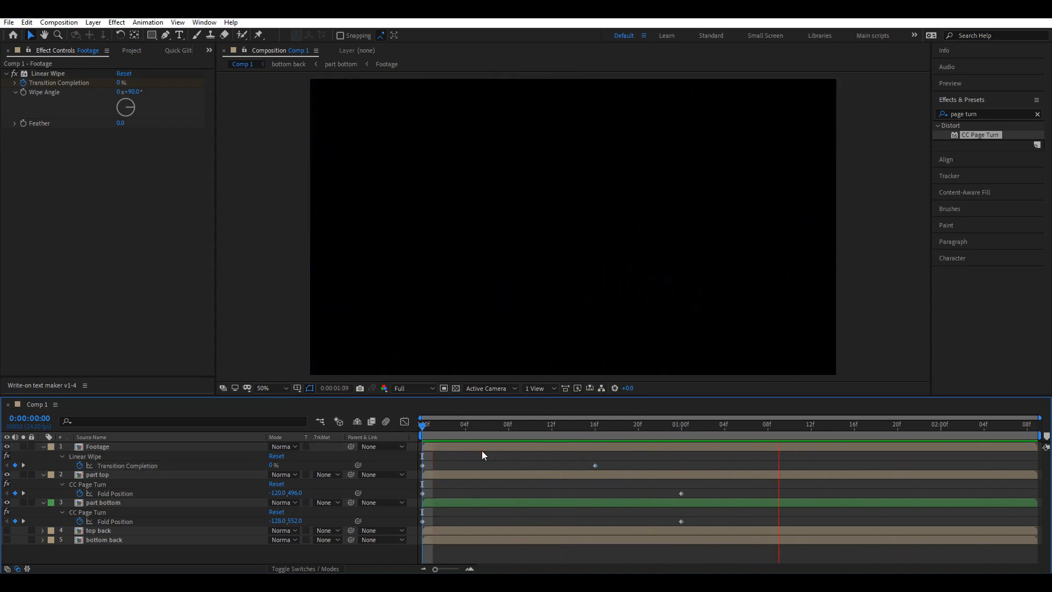
# - Move the ending Fold Position keyframes of both parts to 0:00:02:00 and the ending Transition Completion keyframe to 0:00:01:09, and preview from frame 0
pyautogui.moveTo(734, 523); pyautogui.dragTo(568, 454)
pyautogui.moveTo(682, 521); pyautogui.dragTo(942, 523)
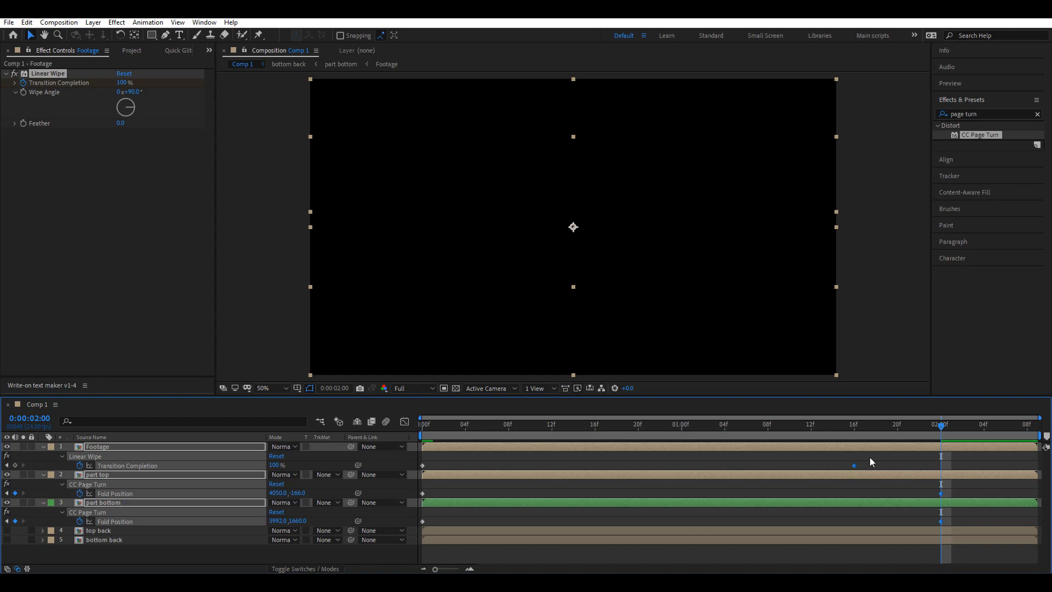
pyautogui.click(870, 458)
pyautogui.moveTo(854, 465); pyautogui.dragTo(778, 463)
pyautogui.moveTo(741, 427); pyautogui.dragTo(422, 425)
pyautogui.press('space')
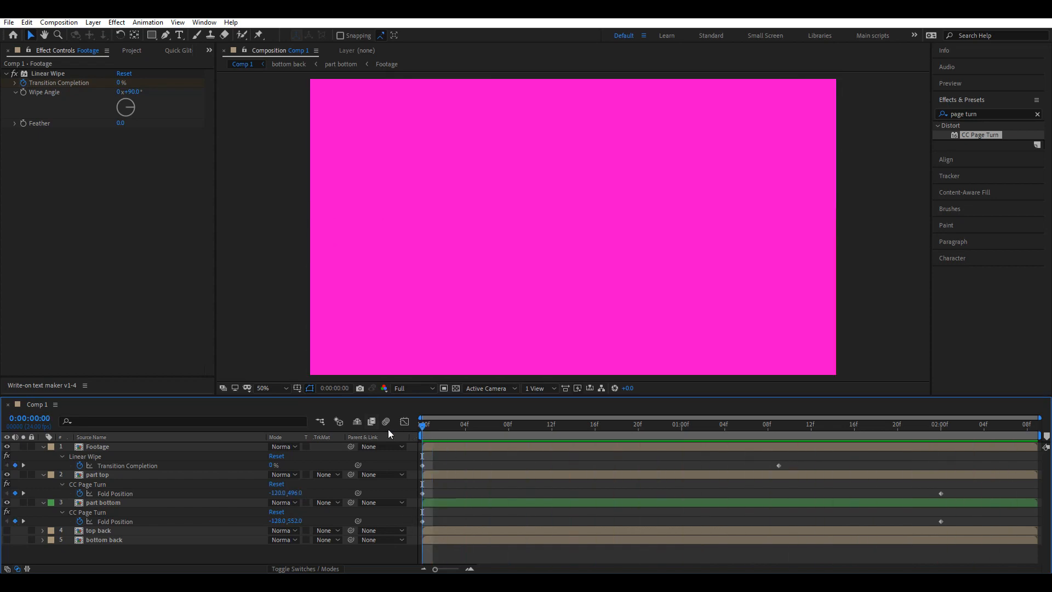
# - Collapse the expanded properties of the Footage, part top and part bottom layers
pyautogui.rightClick(157, 552)
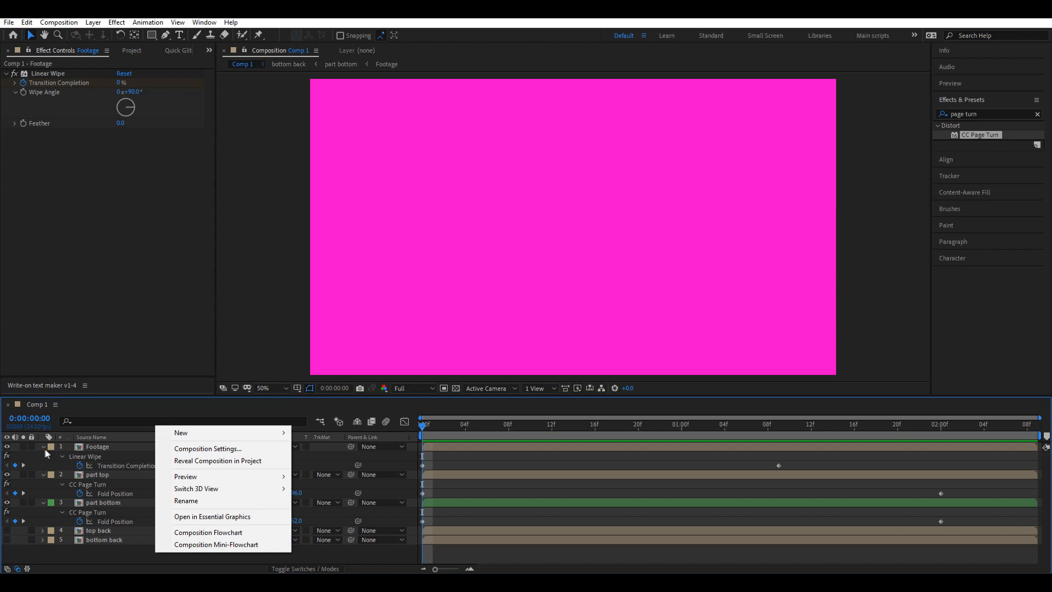
pyautogui.click(43, 446)
pyautogui.click(43, 456)
pyautogui.click(44, 465)
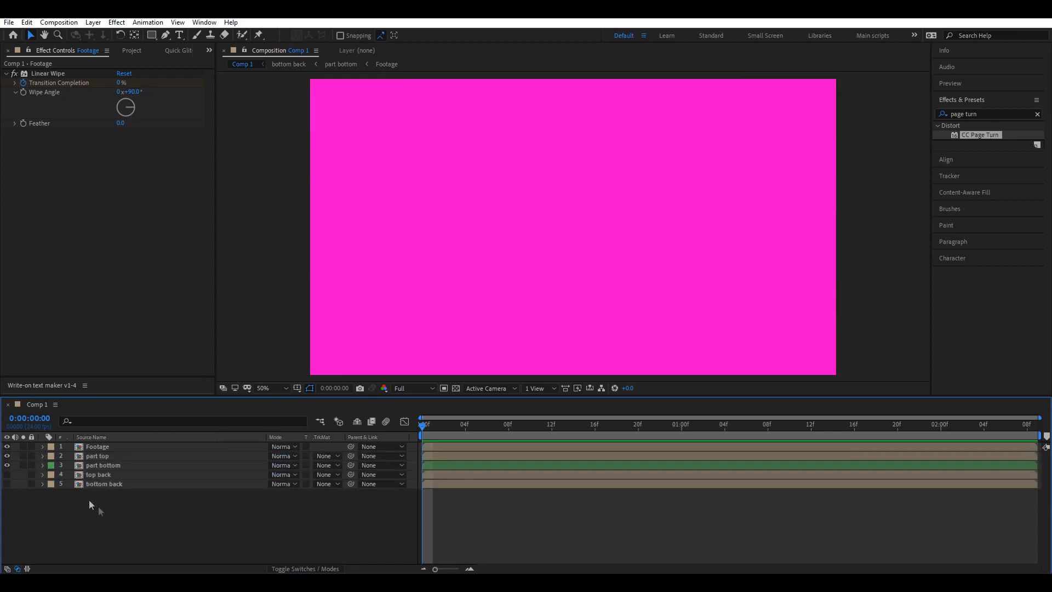
# - Create a new comp-size solid layer with the blue color 0090FF
pyautogui.rightClick(174, 526)
pyautogui.moveTo(283, 408)
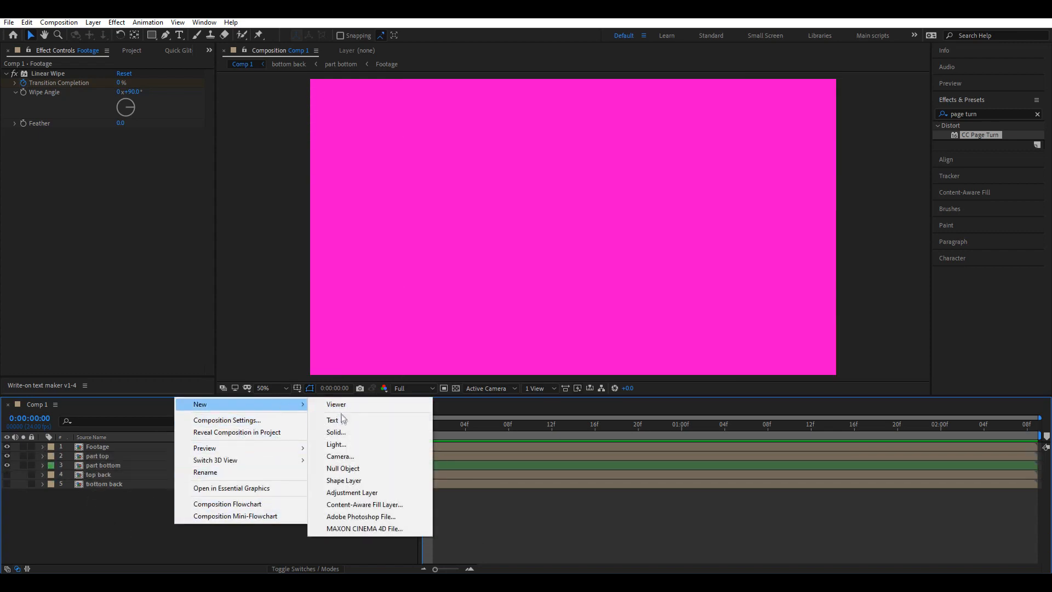
pyautogui.click(335, 432)
pyautogui.click(519, 361)
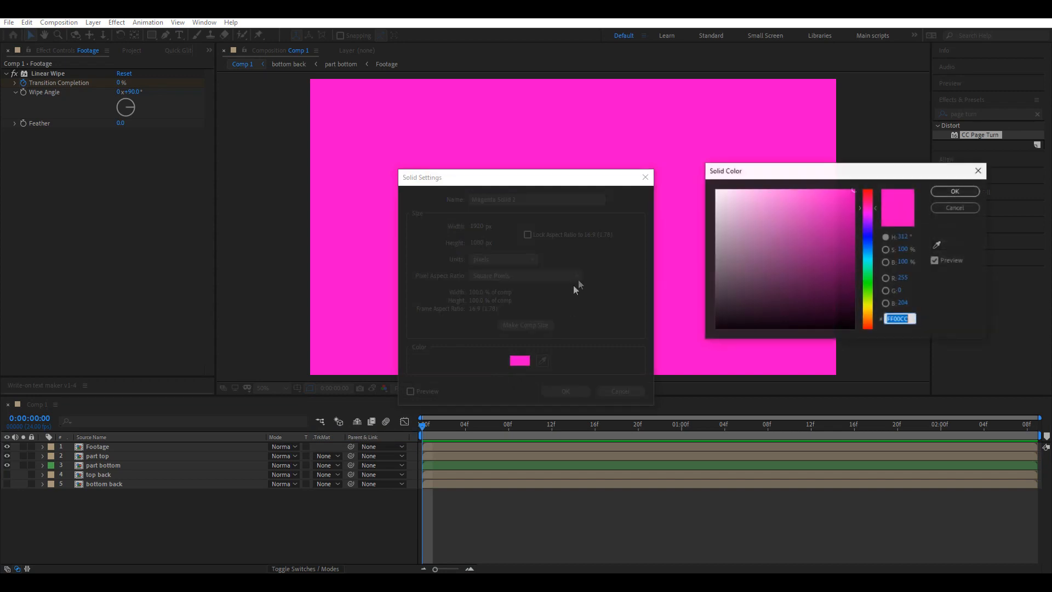
pyautogui.click(874, 249)
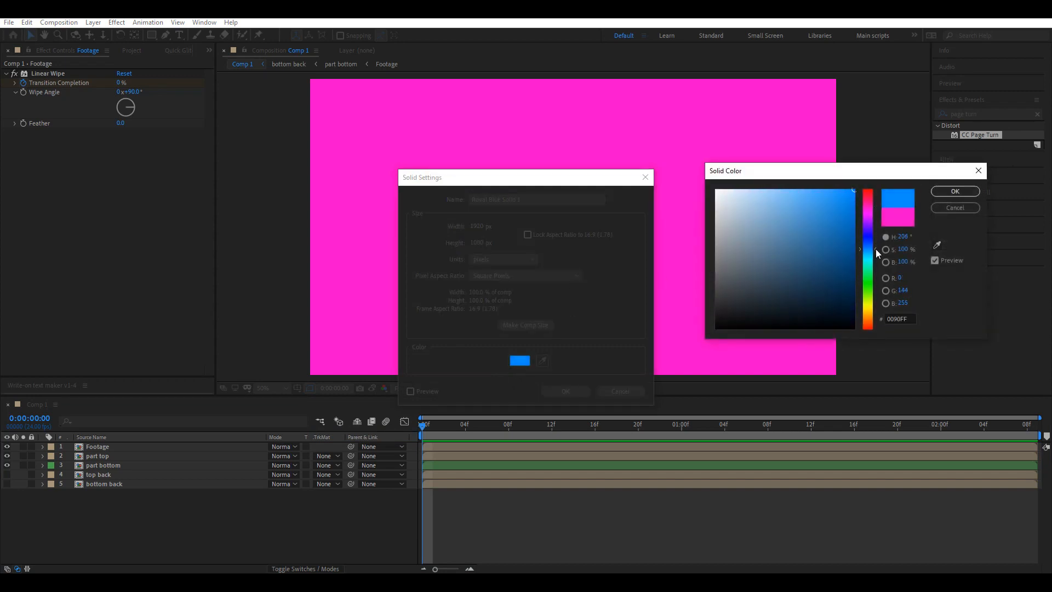
pyautogui.click(954, 191)
pyautogui.click(565, 392)
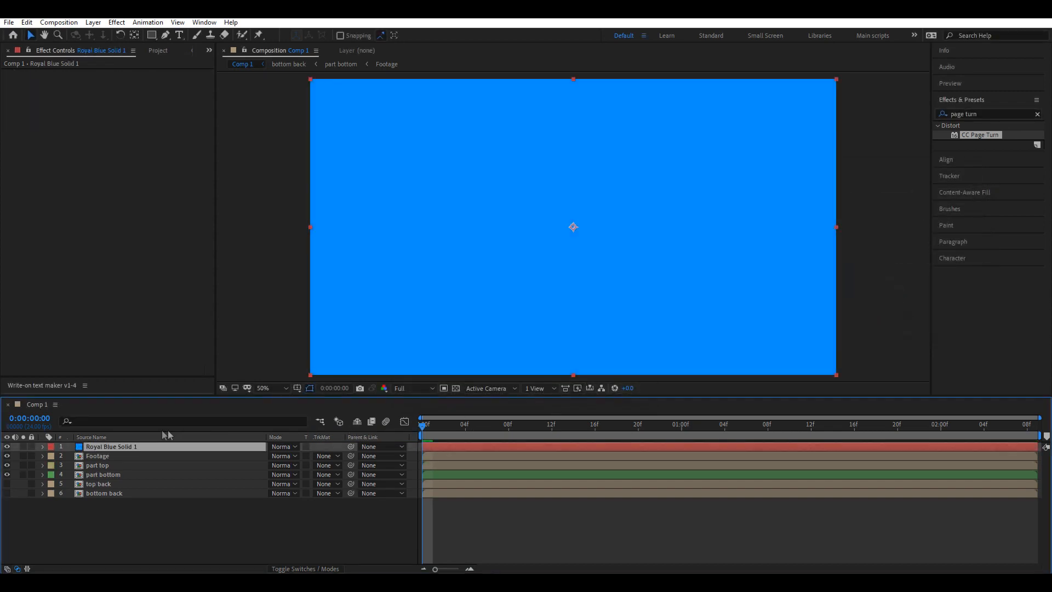
# - Place the blue solid beneath all other layers as the background, preview the transition and scrub to 0:00:00:14
pyautogui.moveTo(129, 445); pyautogui.dragTo(173, 525)
pyautogui.press('space')
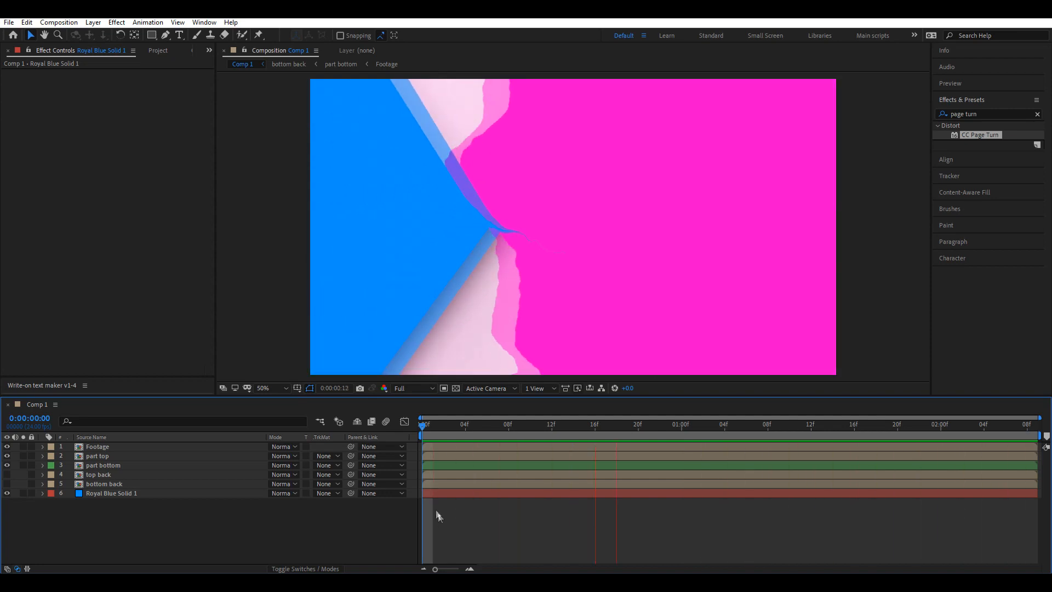
pyautogui.moveTo(432, 429); pyautogui.dragTo(573, 438)
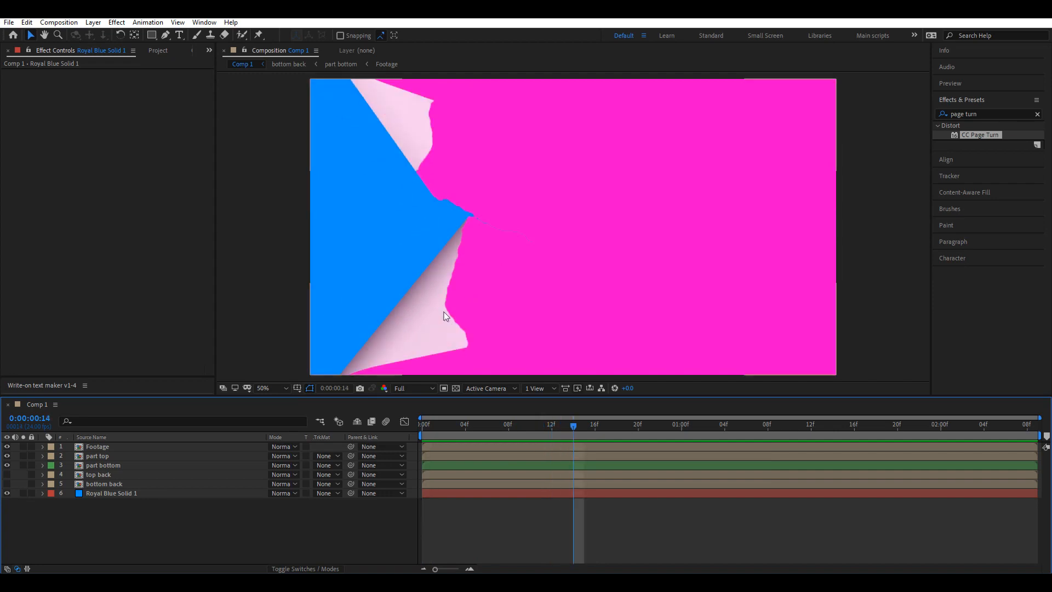